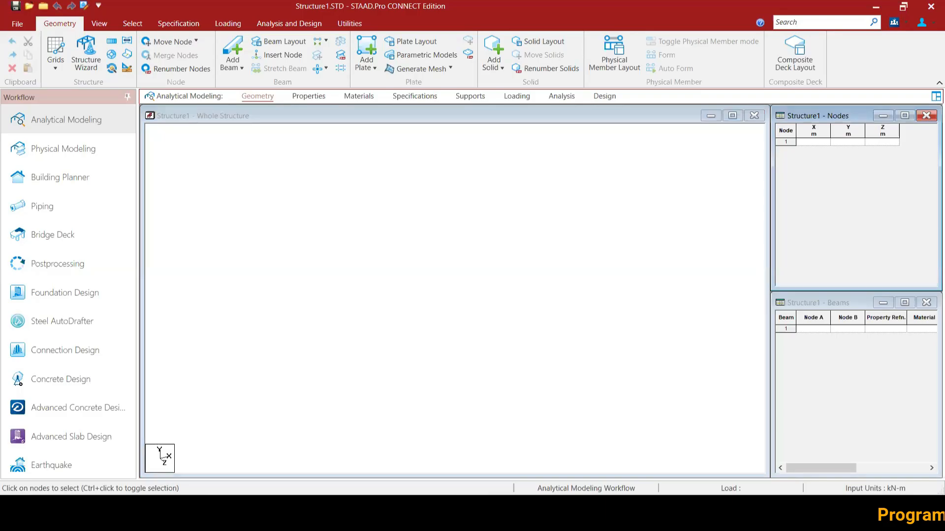
Enter two nodes in the nodes table at coordinates (0, 0, 0) and (5, 0, 0) m.
click(394, 354)
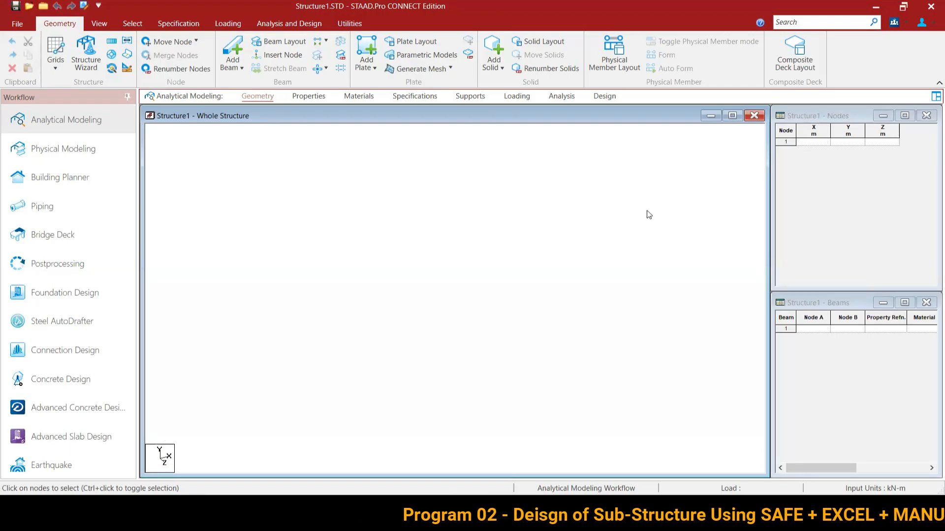
click(808, 144)
click(810, 143)
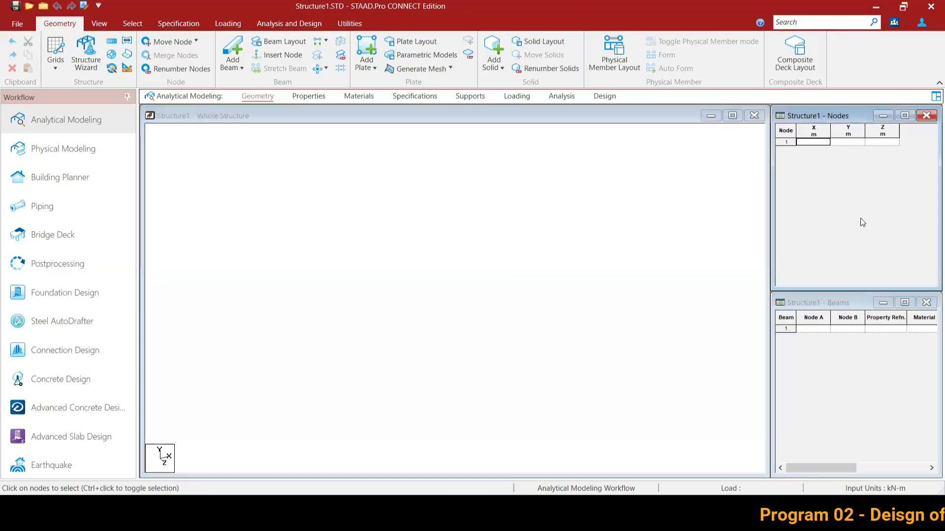
text(0)
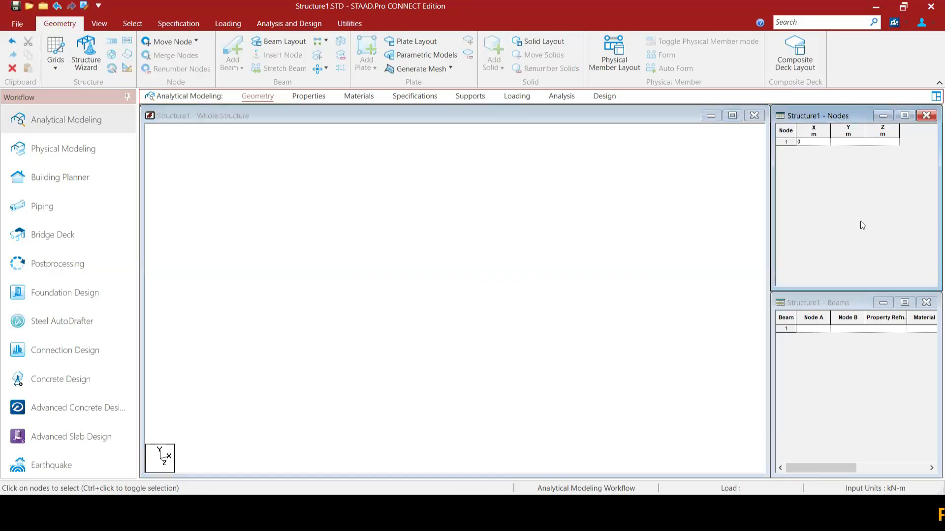
key(Tab)
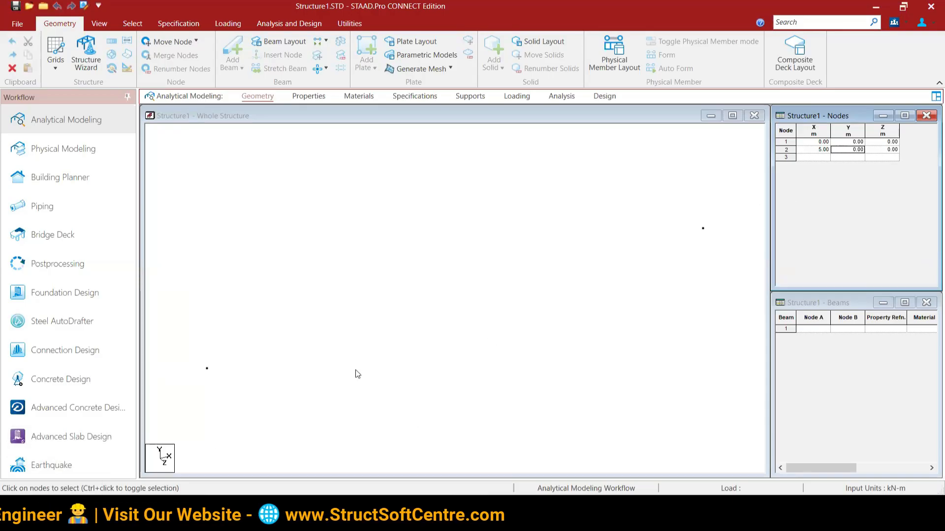
click(432, 236)
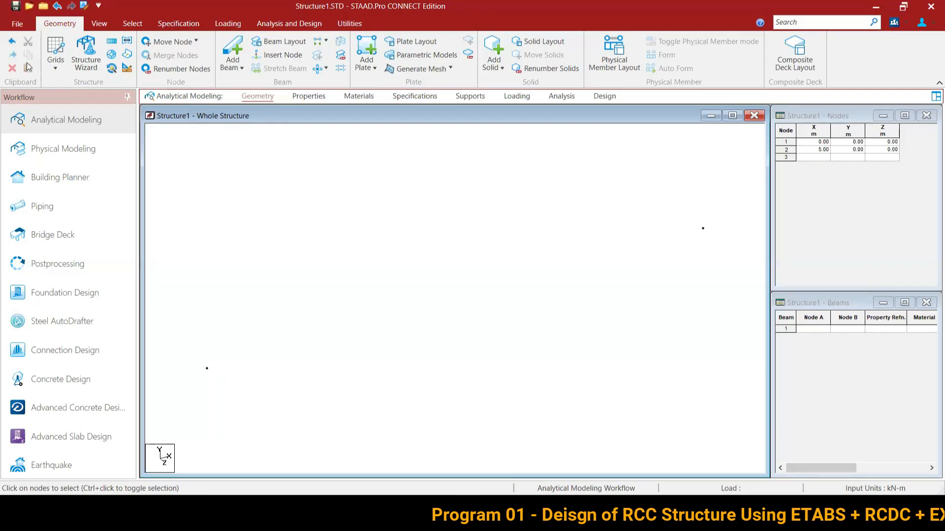
click(55, 71)
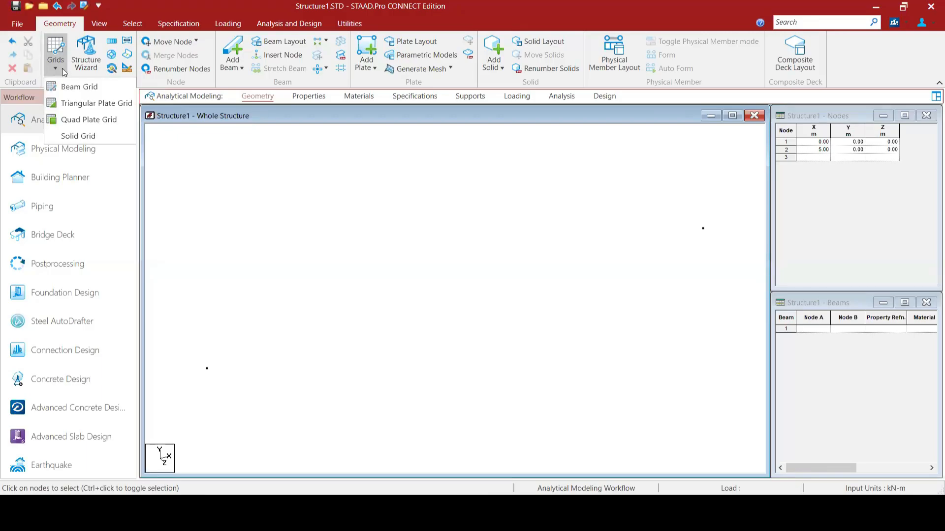
click(200, 147)
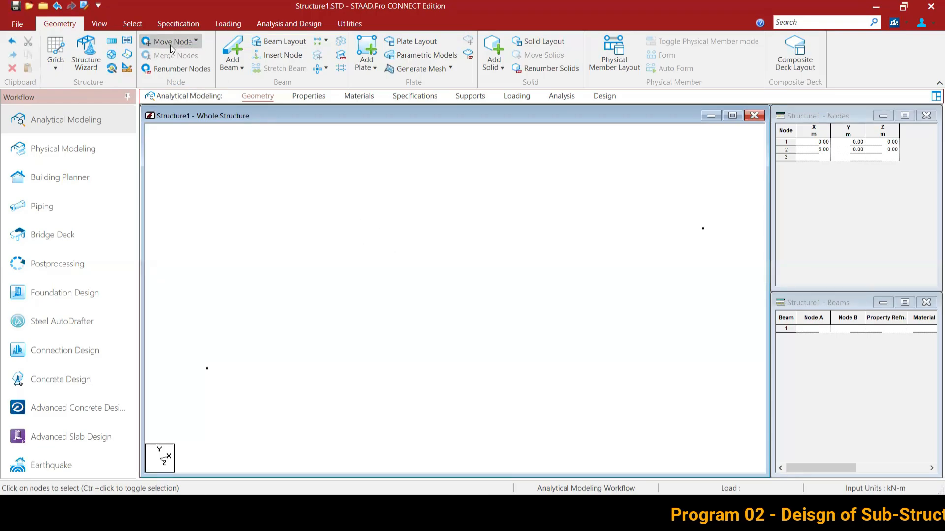
click(195, 38)
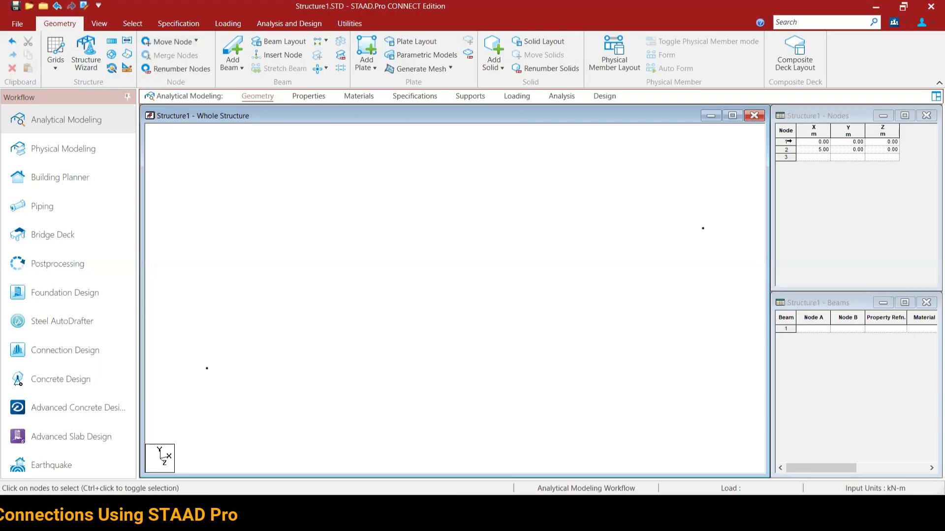
Highlight node 1 and node 2 in turn to locate them in the model, and clear the selection.
click(785, 144)
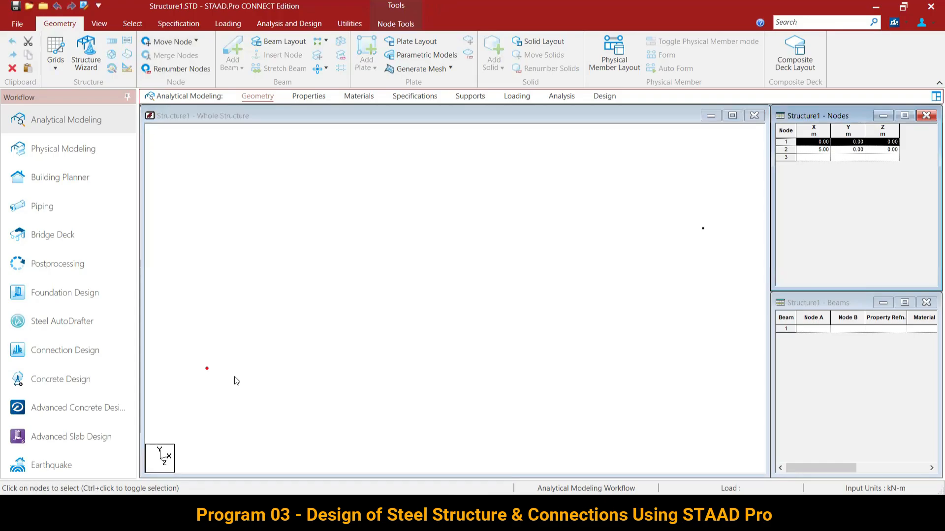
click(786, 150)
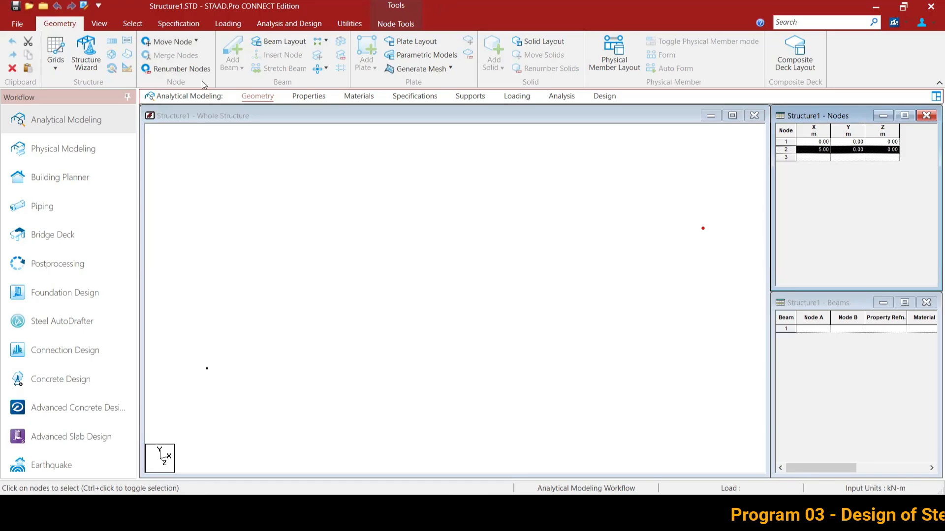
click(313, 224)
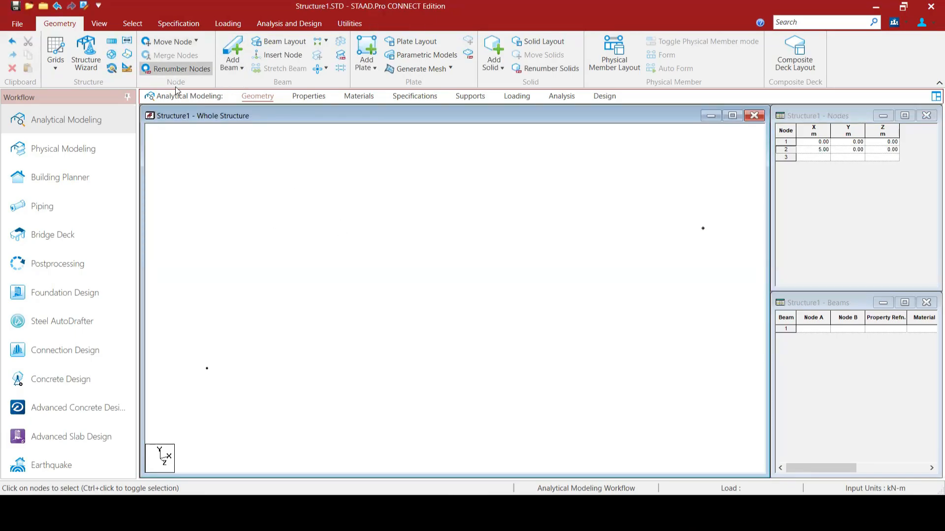
Add a beam from node 1 to node 2.
click(833, 242)
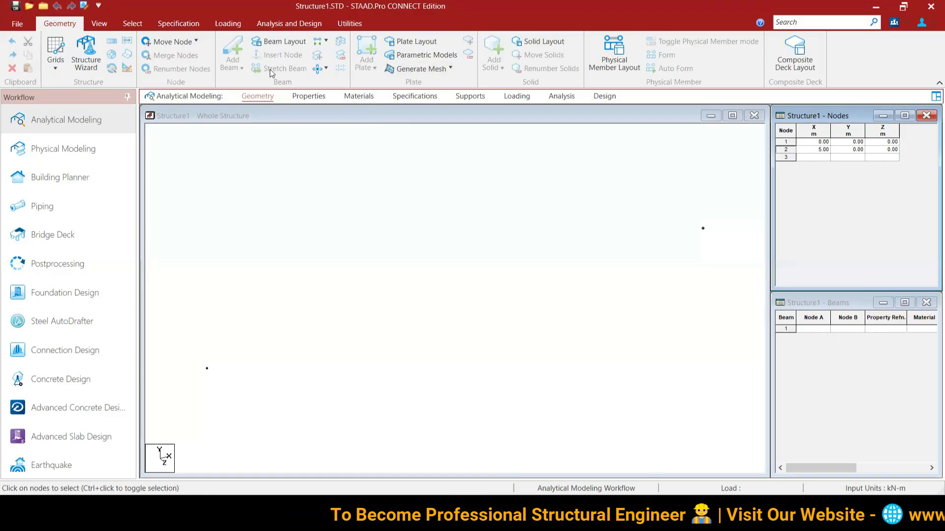
click(383, 242)
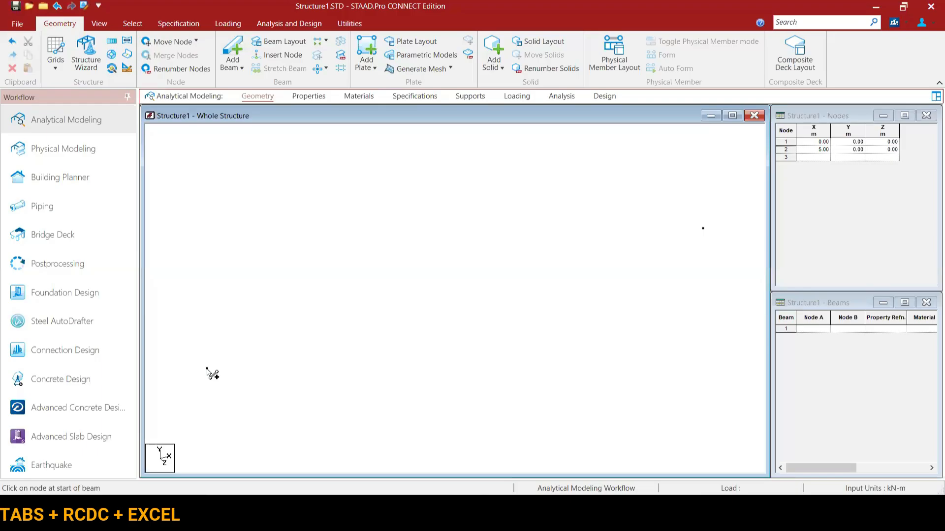
drag(207, 368, 703, 229)
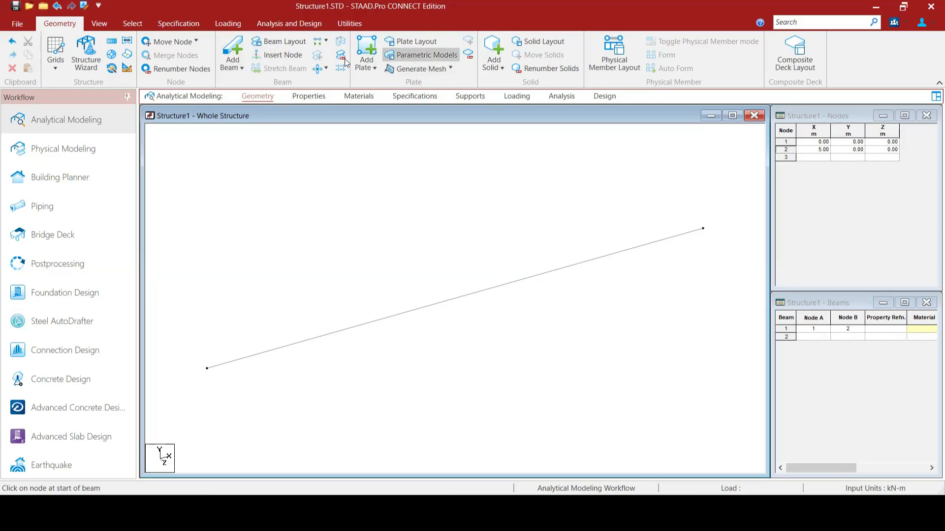
click(370, 69)
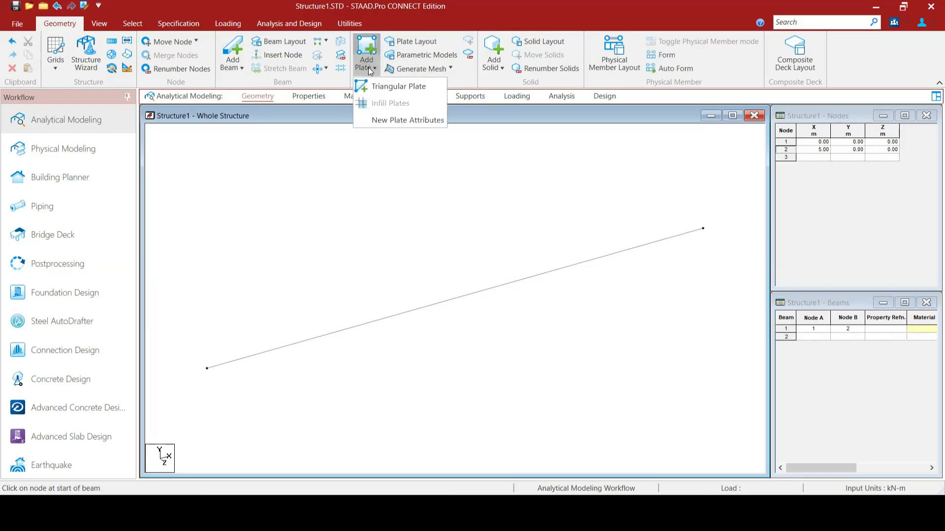
click(532, 89)
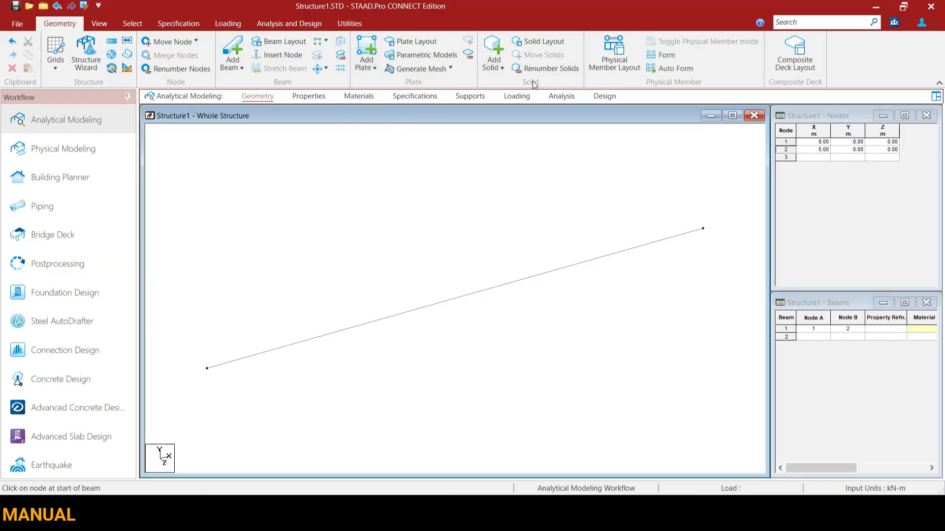
click(501, 69)
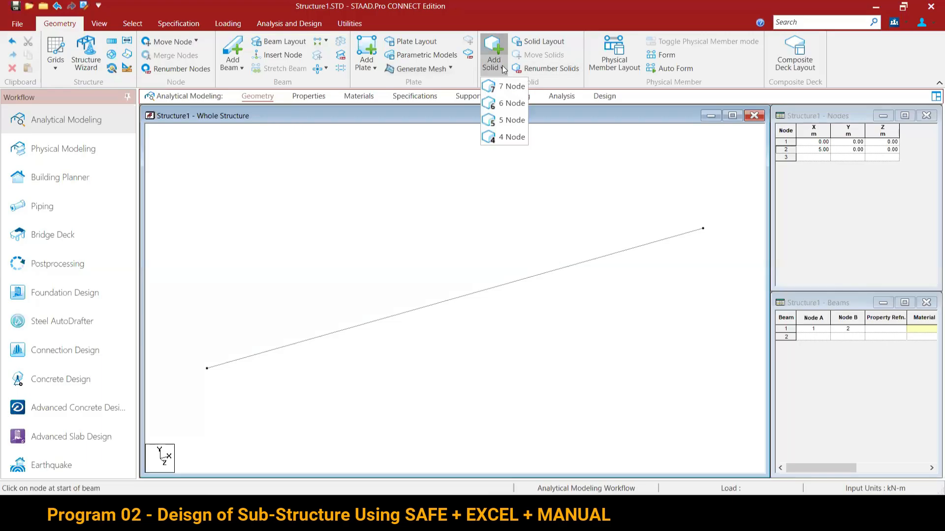
click(564, 77)
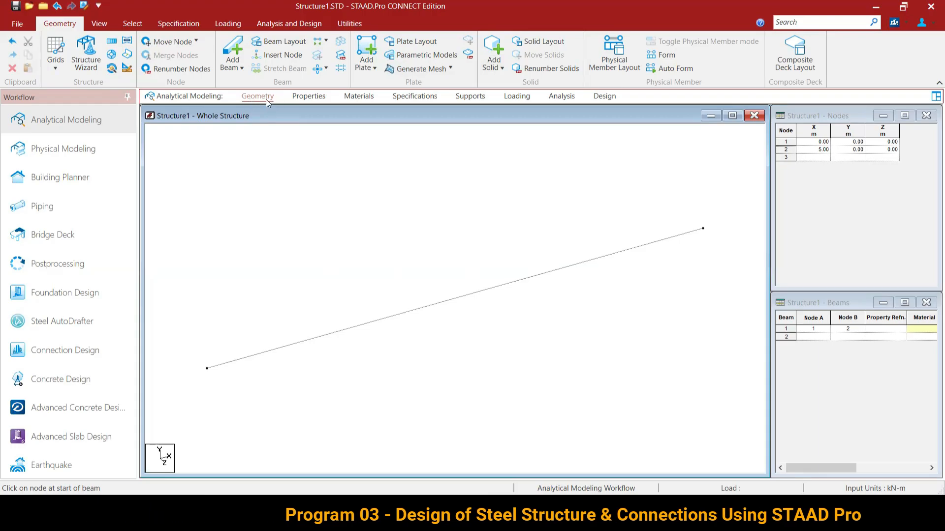
Highlight both nodes and the beam from their table rows to identify them in the model.
click(786, 142)
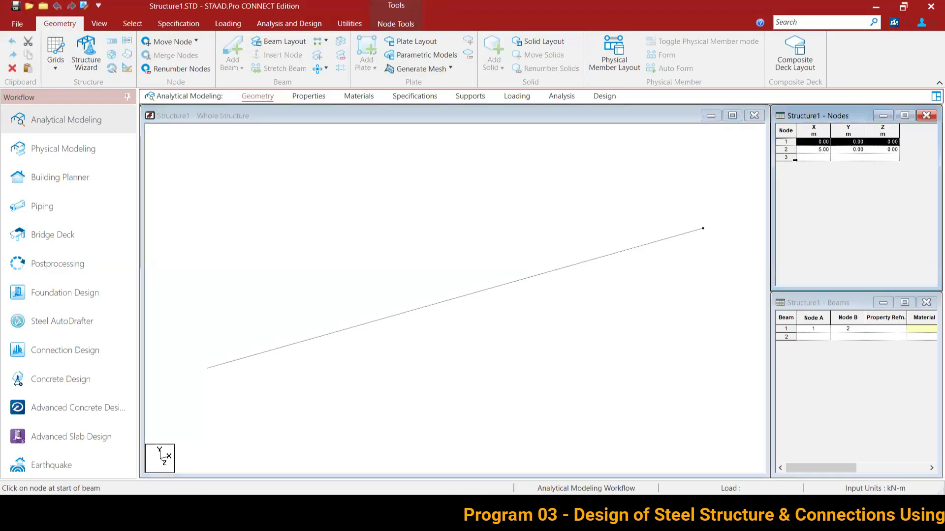
click(786, 150)
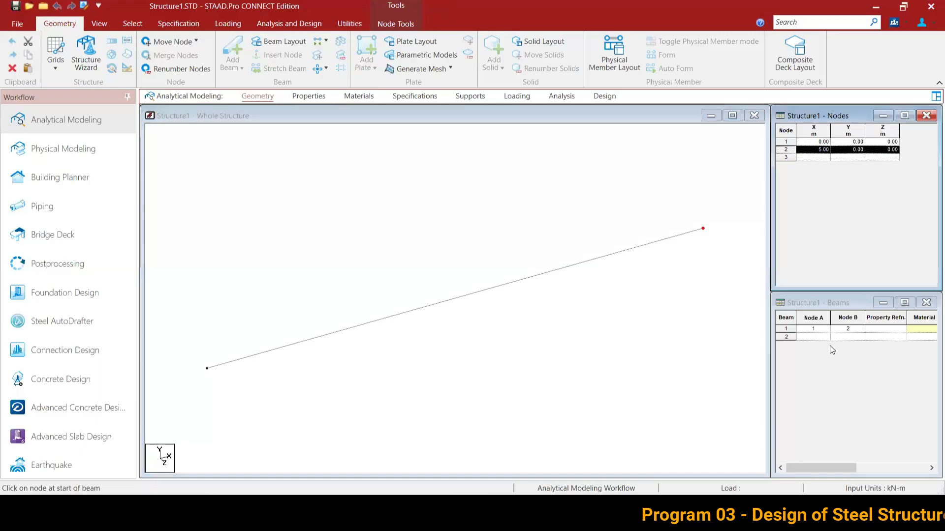
click(838, 367)
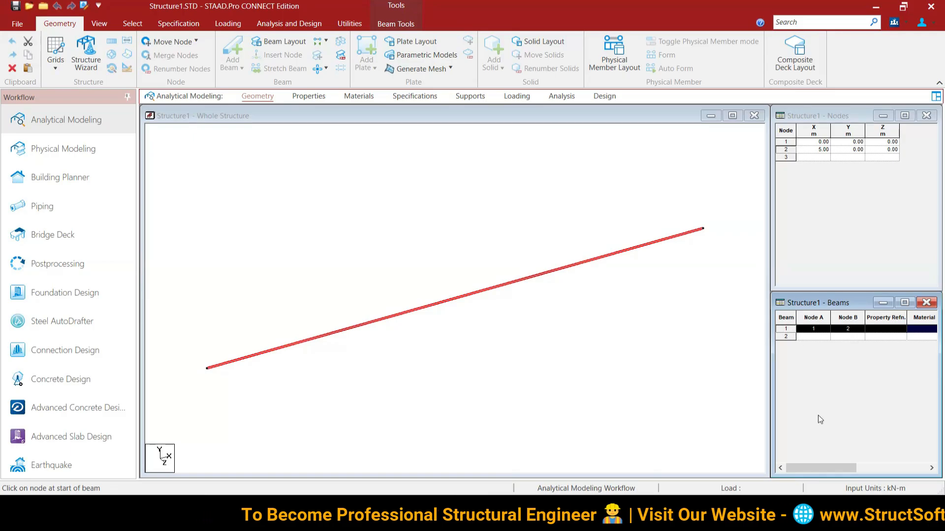
click(837, 229)
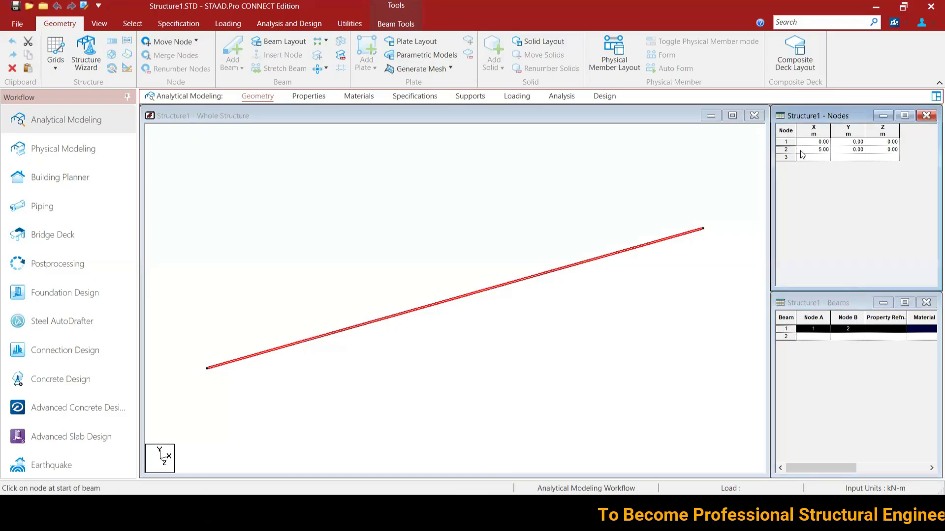
Add the Indian S Shape section ISMB600 with STEEL material from the section database to the structure's properties.
click(565, 353)
click(301, 97)
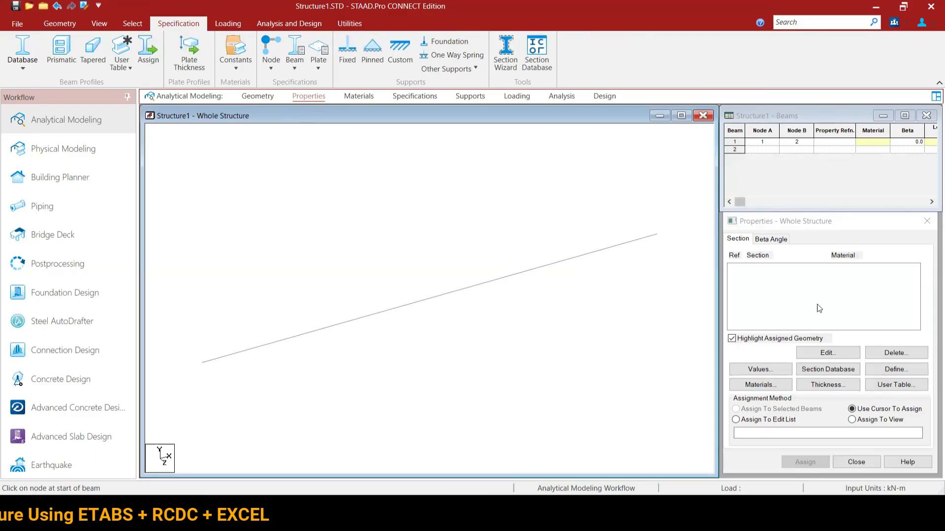
click(855, 223)
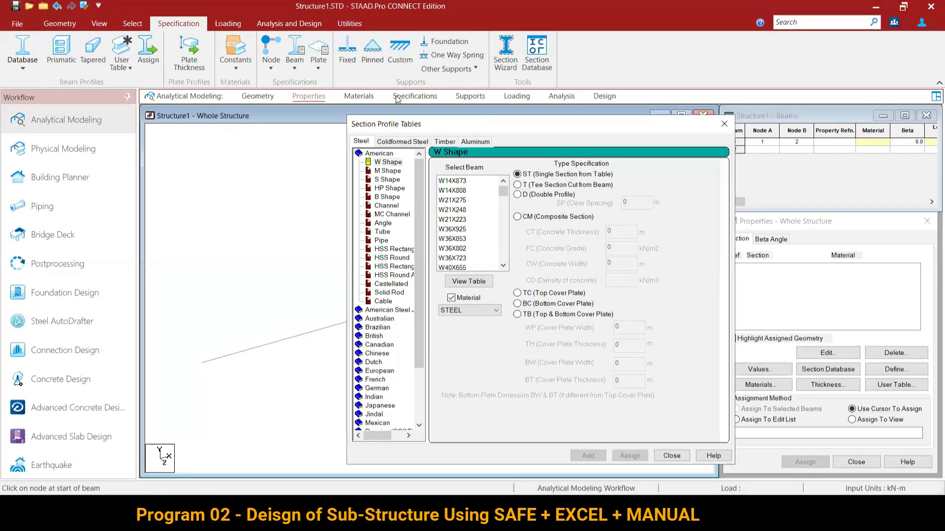
drag(483, 123, 390, 46)
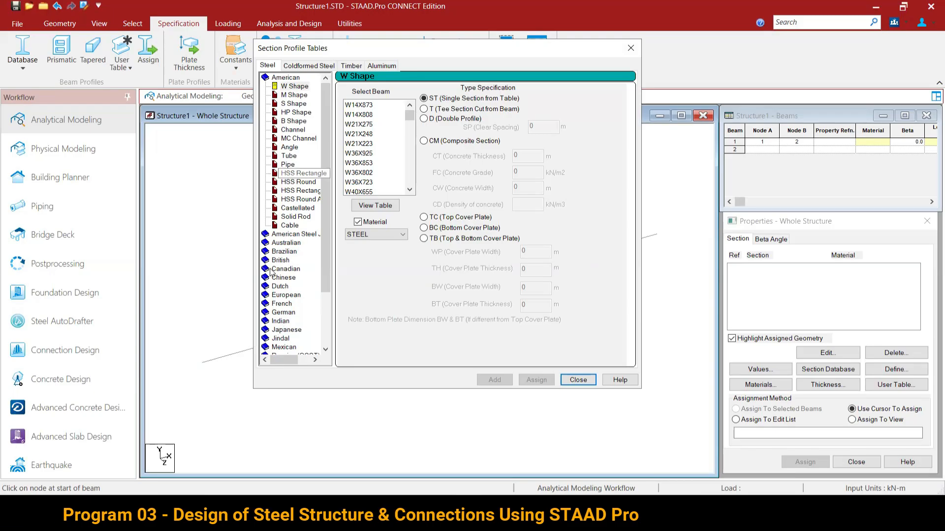
click(279, 322)
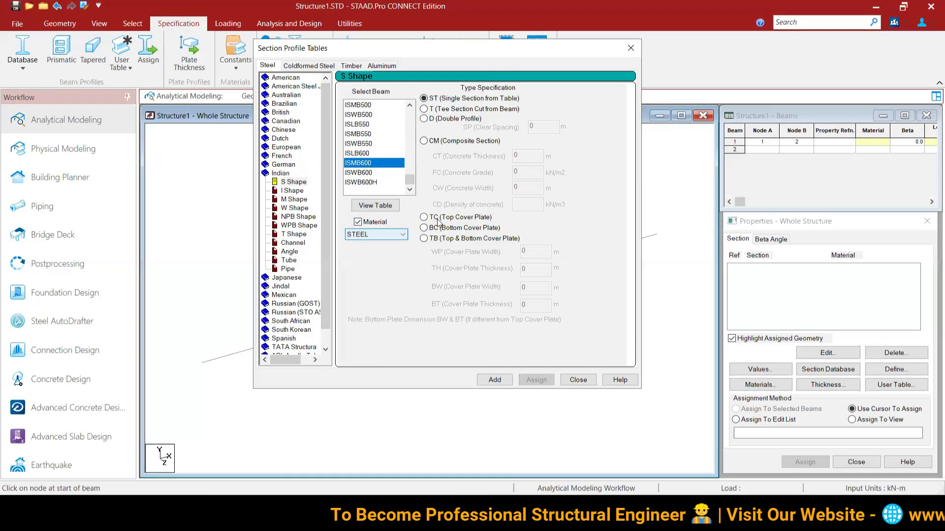
click(493, 381)
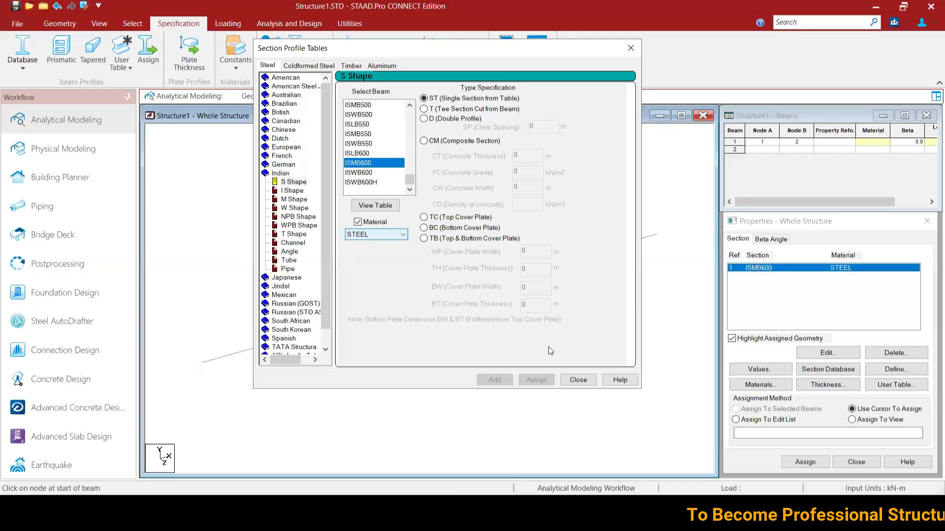
click(591, 382)
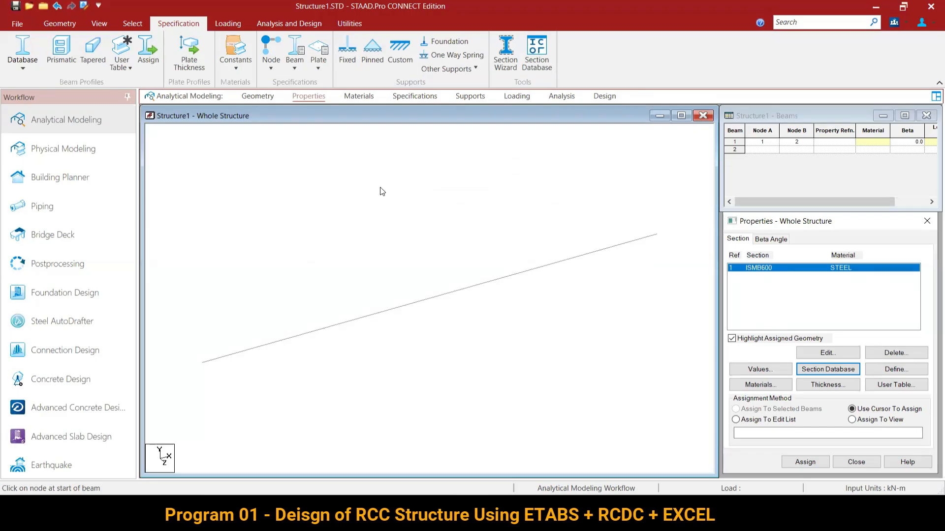
Assign the ISMB600 section to the selected beam and clear the selection.
click(365, 237)
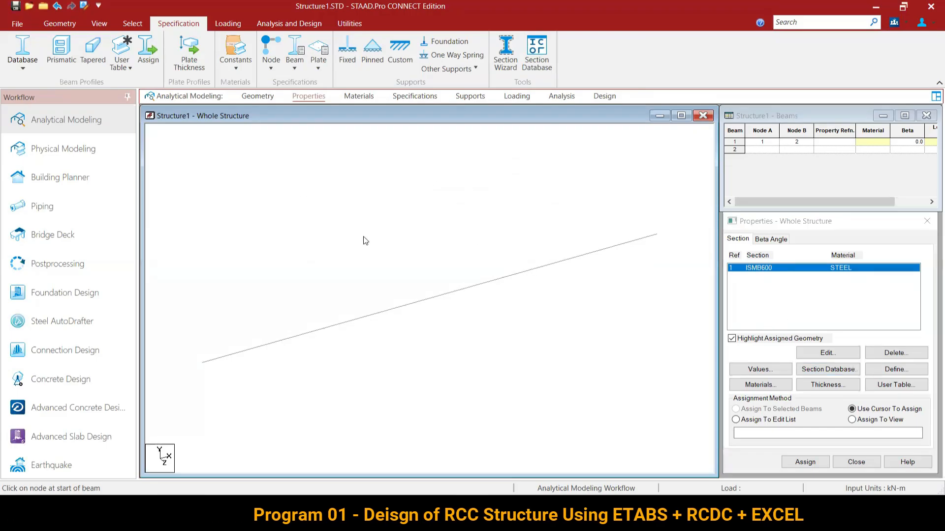
click(348, 323)
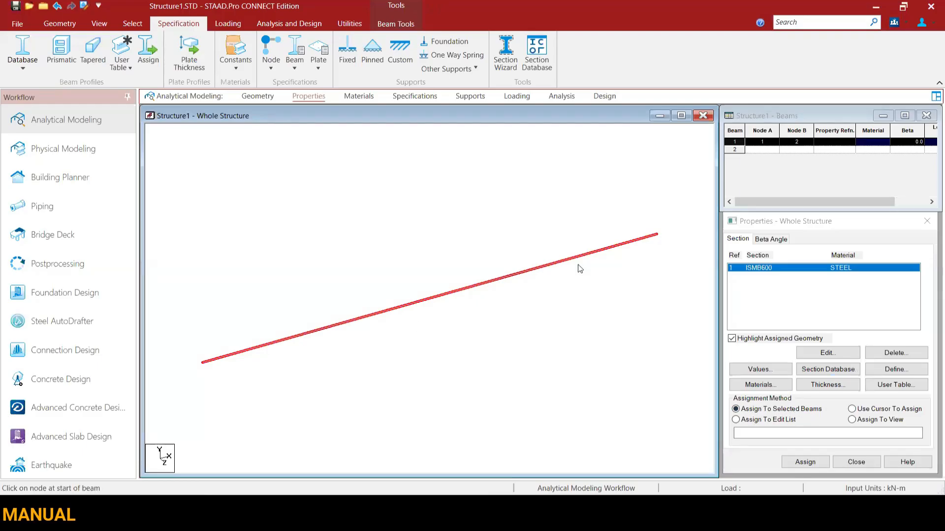
click(803, 463)
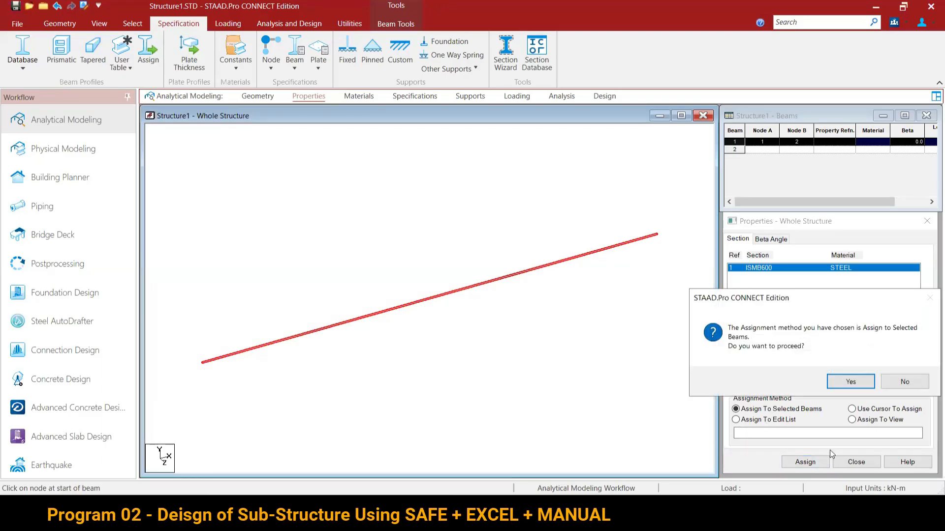
click(851, 381)
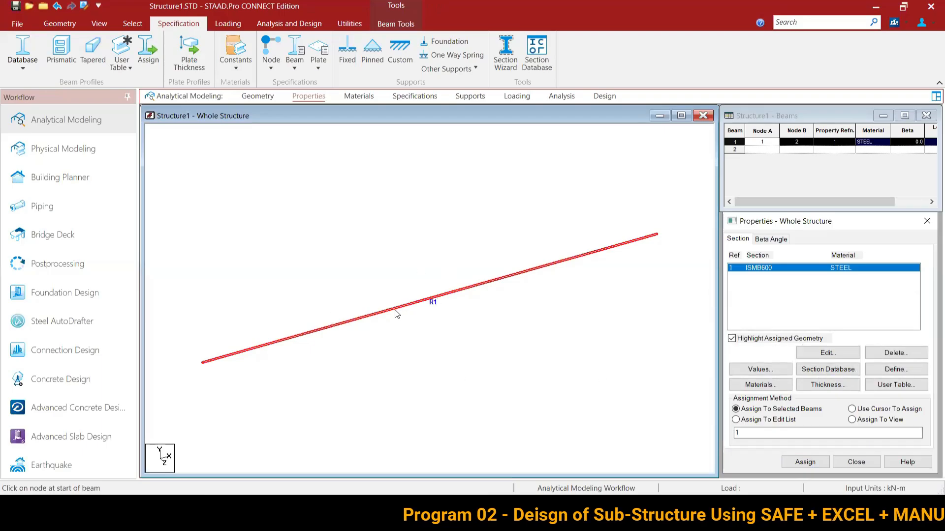
click(435, 308)
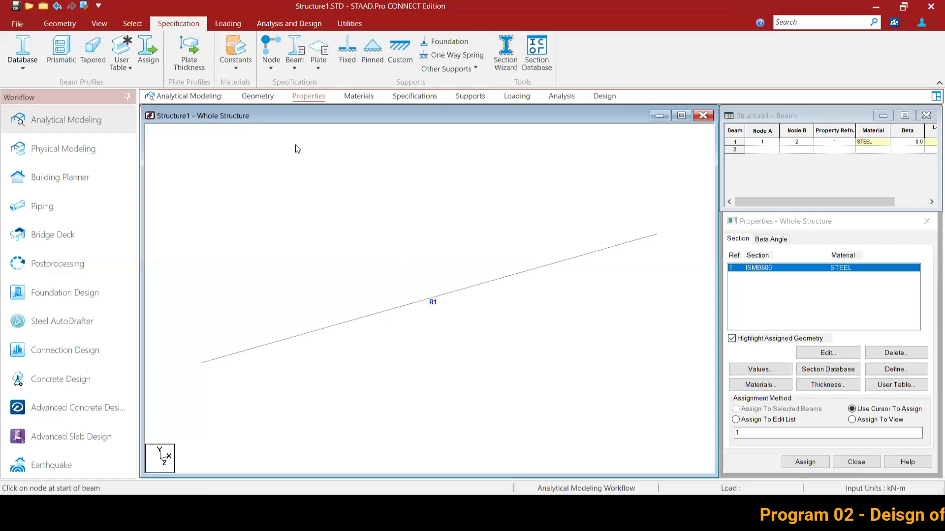
Review the beam's geometry and section property, and open the materials page to check its assigned material.
click(258, 96)
click(316, 98)
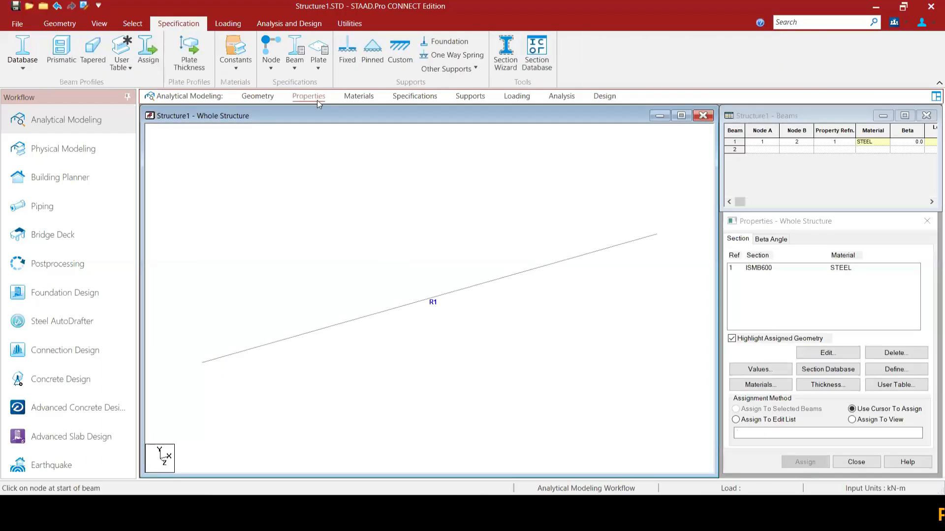
click(370, 98)
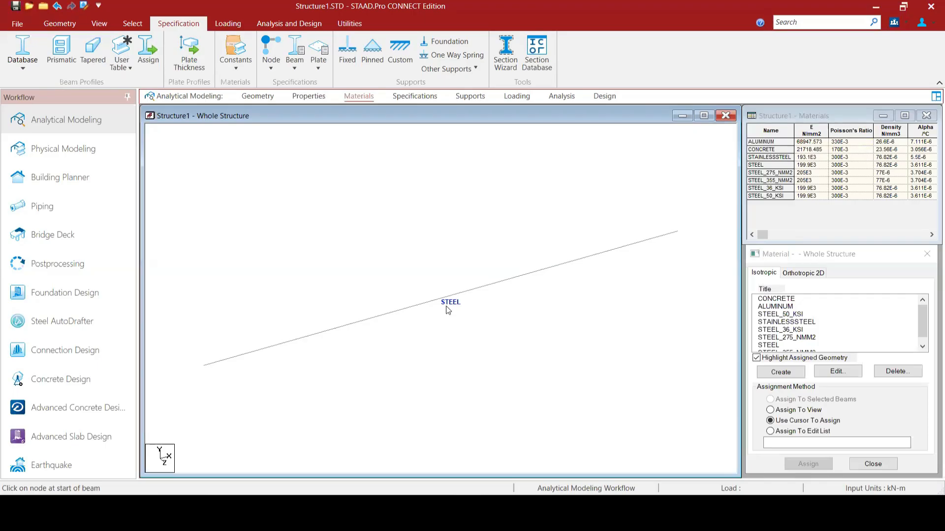
Highlight the geometry assigned to each listed material, from CONCRETE through STEEL, and check the specifications page for defined specifications.
click(779, 299)
click(783, 308)
click(786, 323)
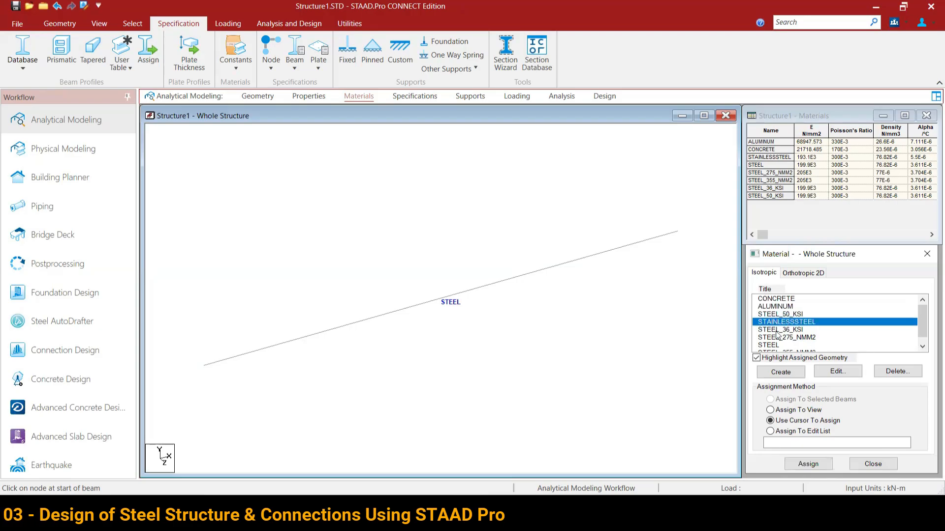
click(780, 329)
click(780, 345)
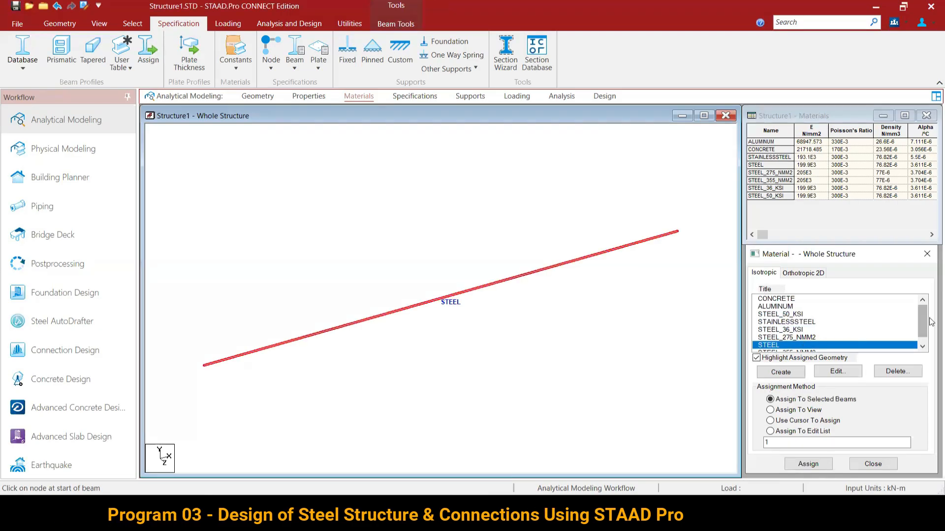
click(414, 97)
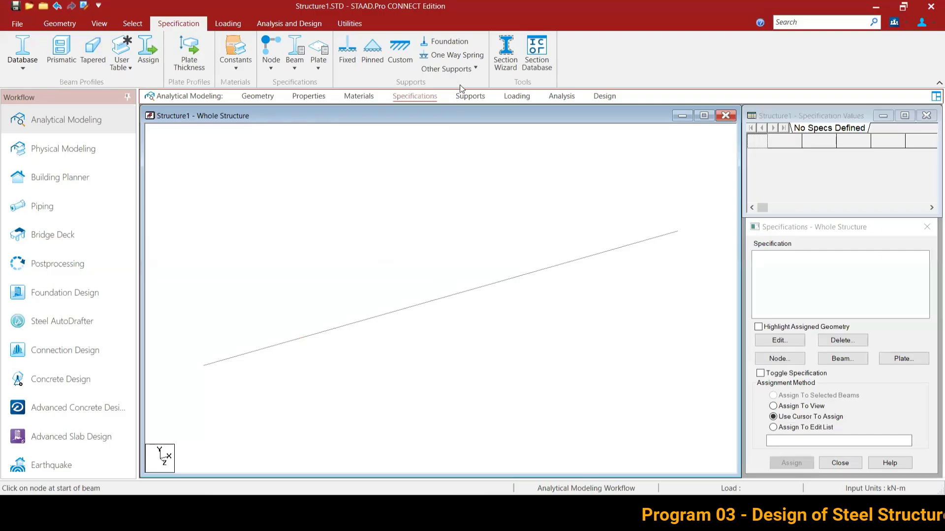
Create a pinned support and assign it to both end nodes of the beam.
click(473, 97)
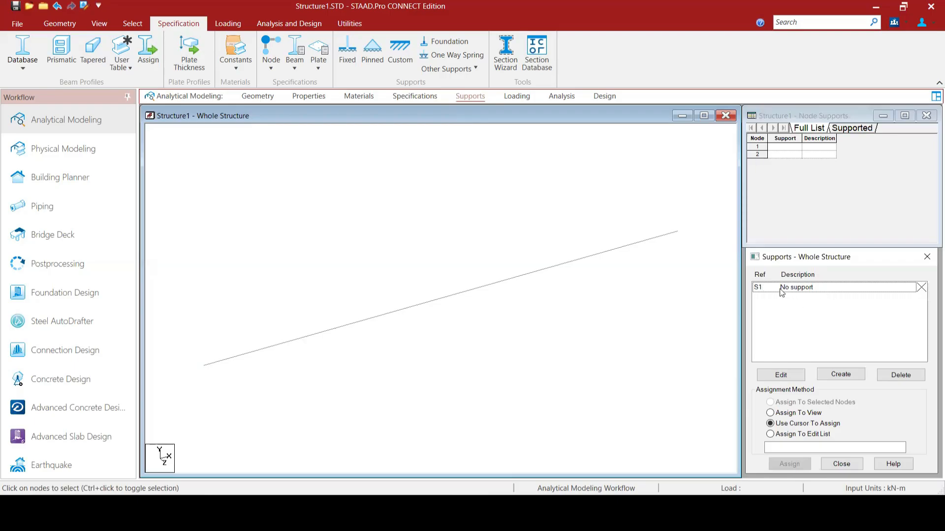
click(837, 375)
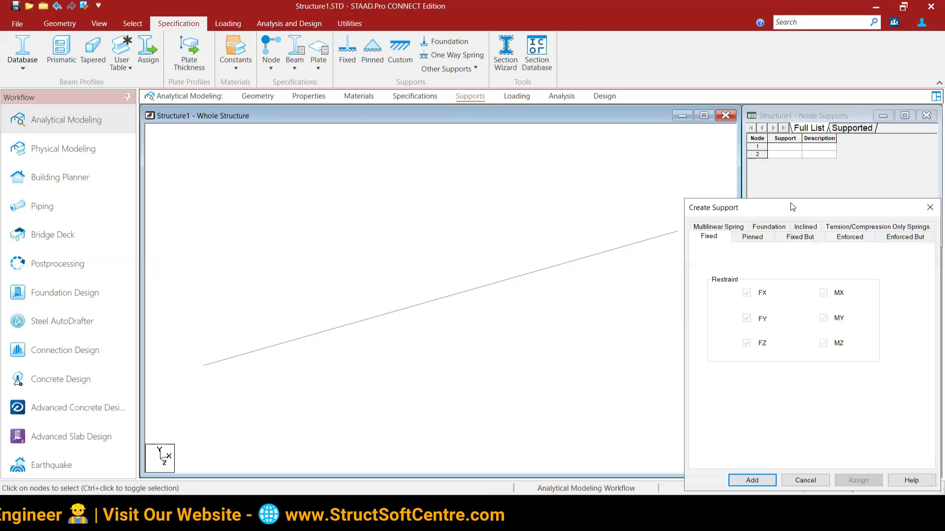
drag(793, 207, 405, 100)
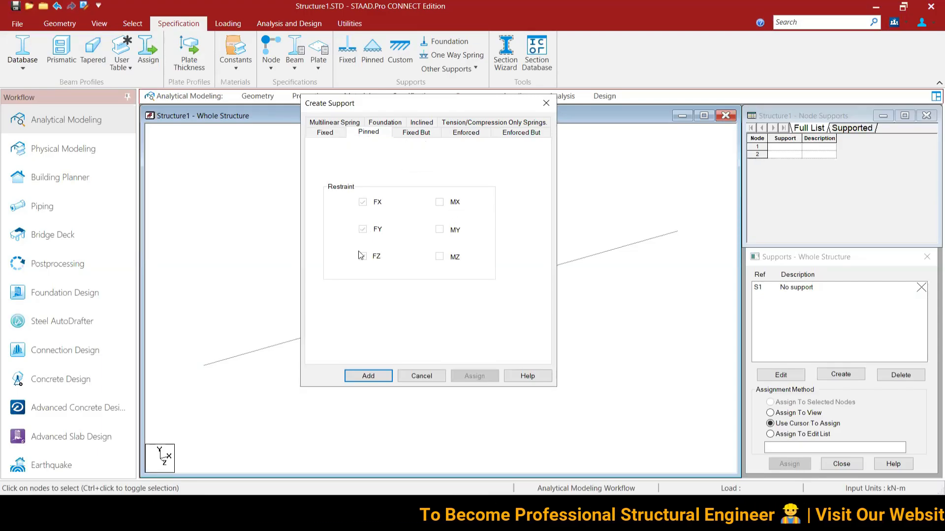
click(361, 377)
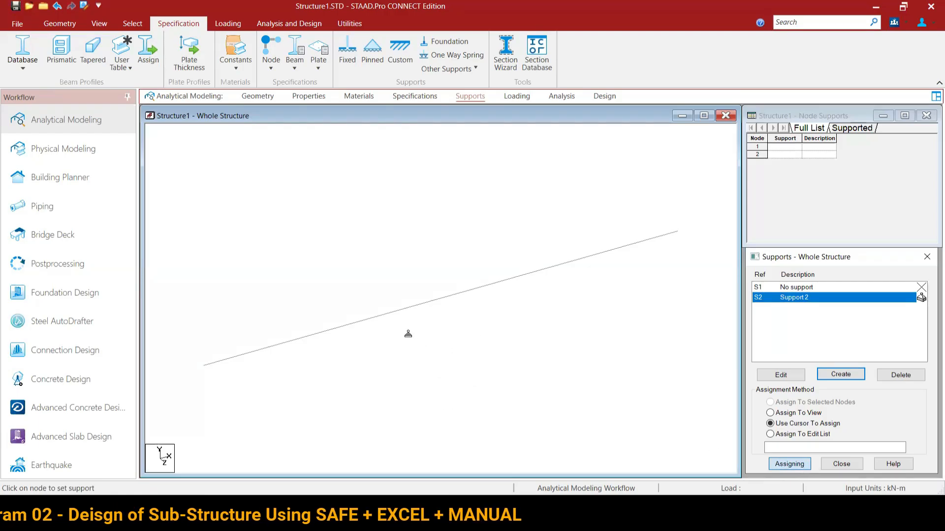
click(206, 367)
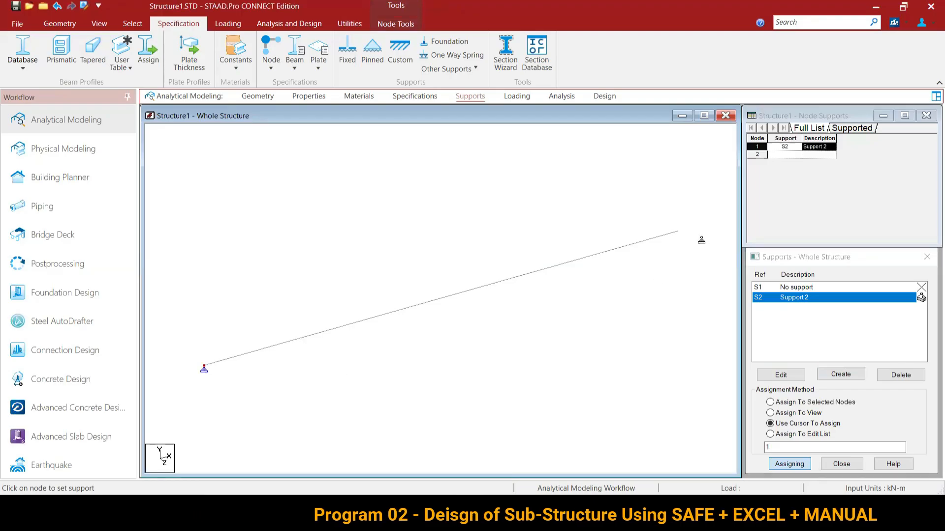
click(678, 235)
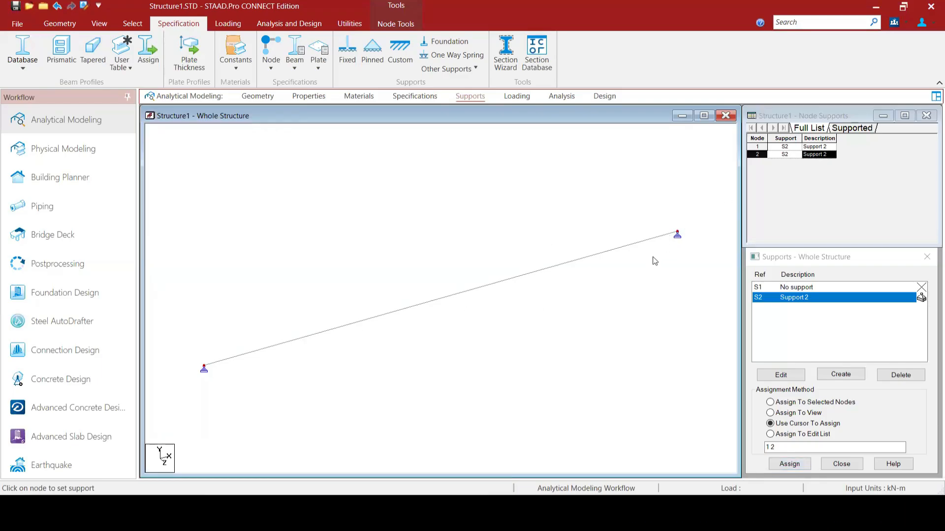
Add primary load case 1 with loading type None and the title LOAD CASE 1.
click(517, 97)
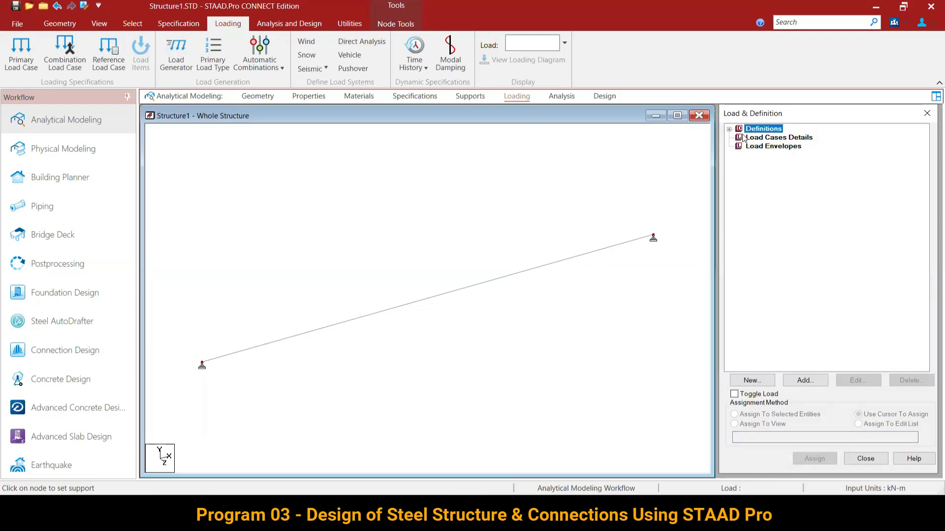
click(774, 138)
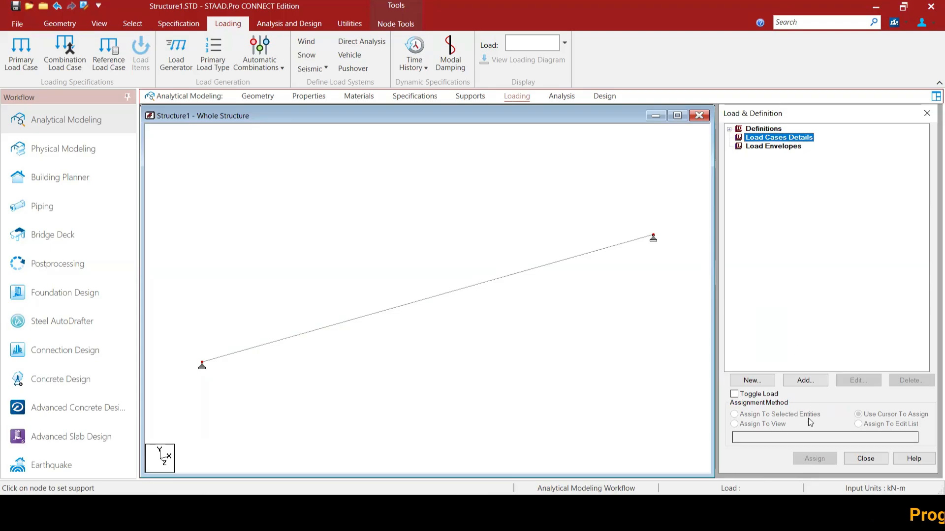
click(805, 380)
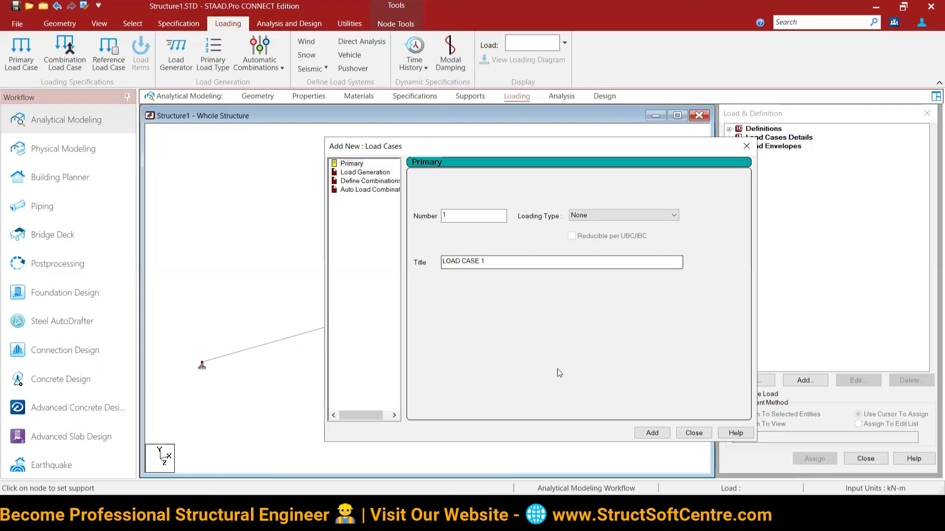
click(655, 432)
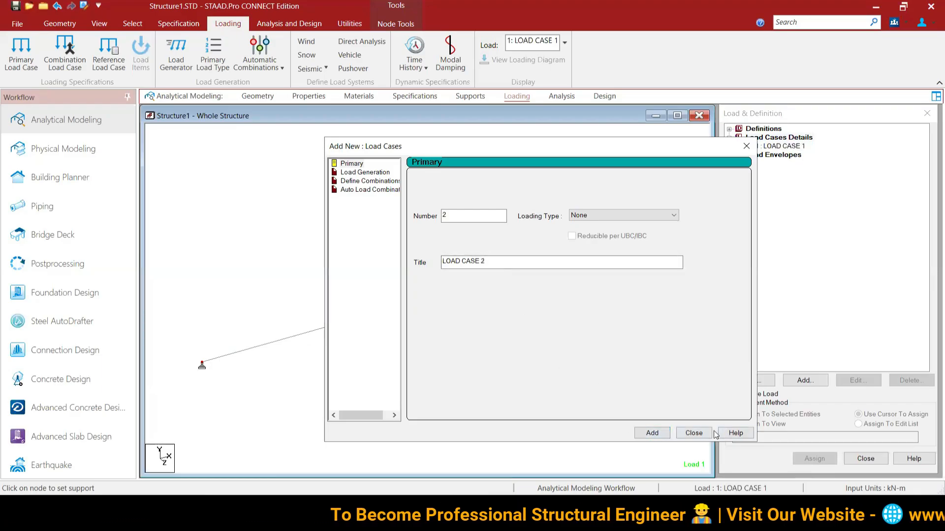
click(705, 435)
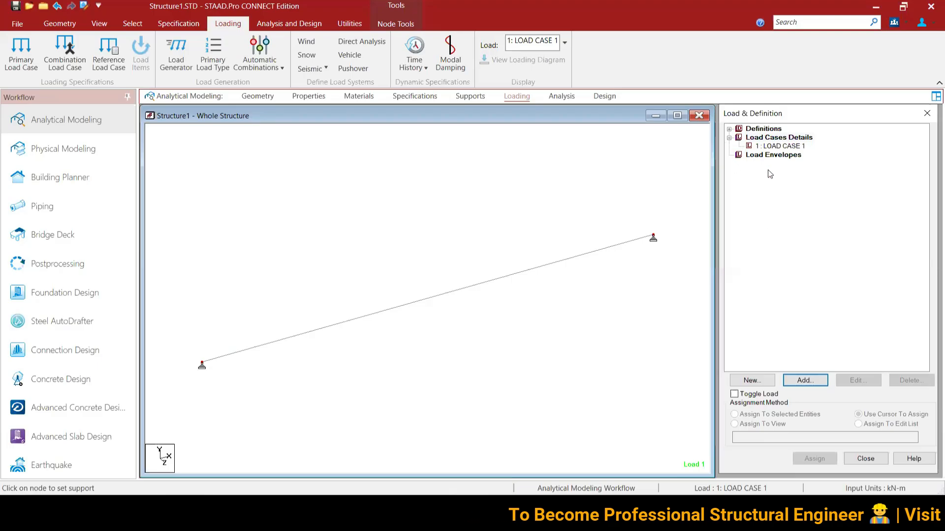
Add a uniform force member load of -10 kN/m in the GY direction to LOAD CASE 1, with d1, d2 and d3 at 0.
click(790, 147)
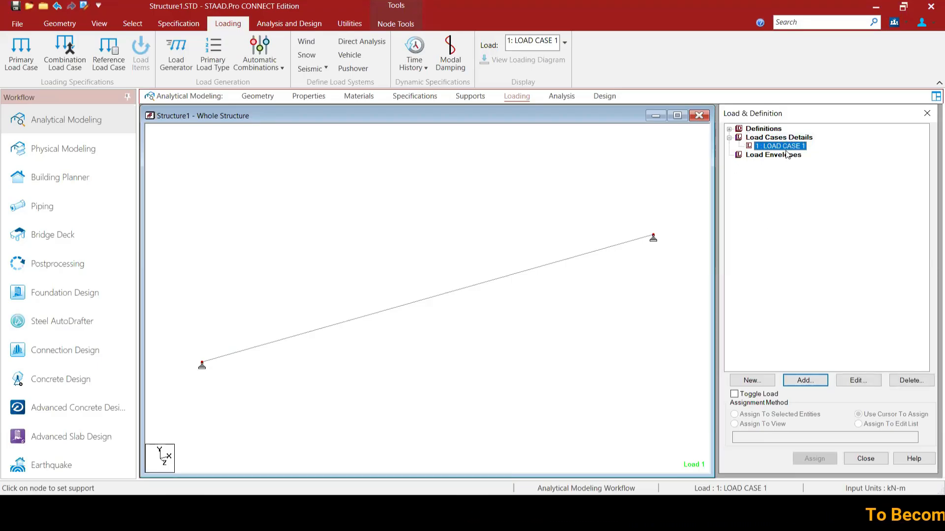
click(805, 380)
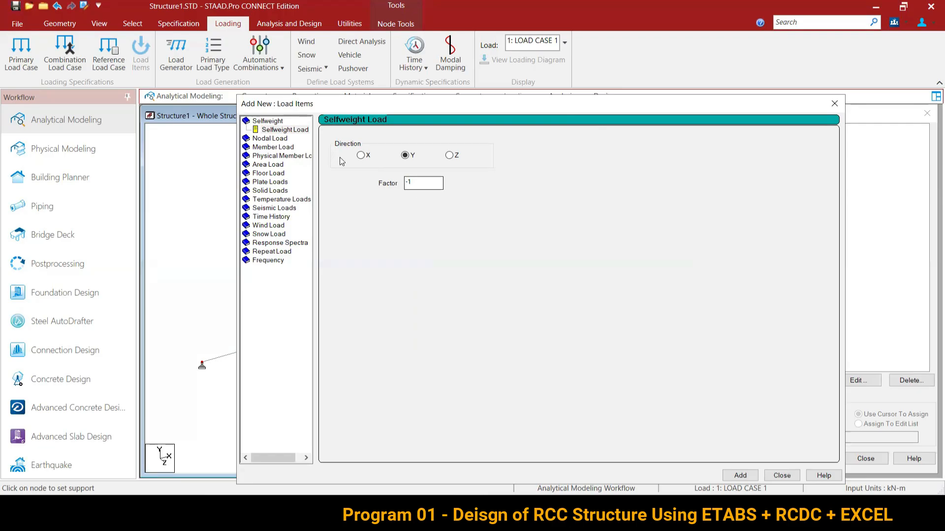
click(280, 139)
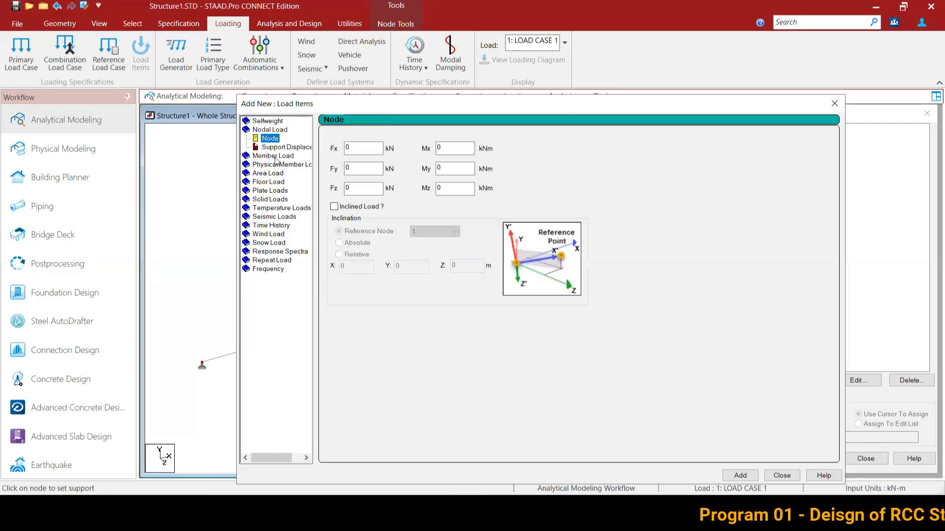
click(275, 157)
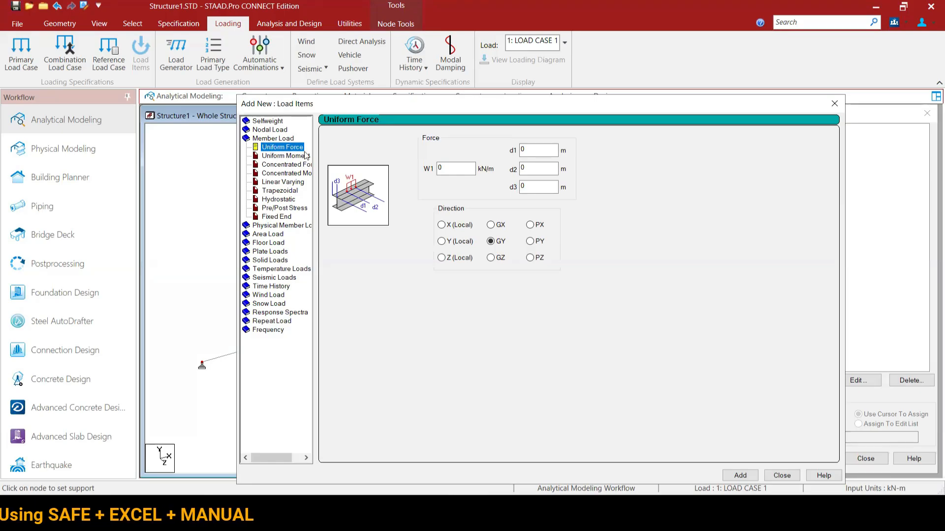
click(453, 169)
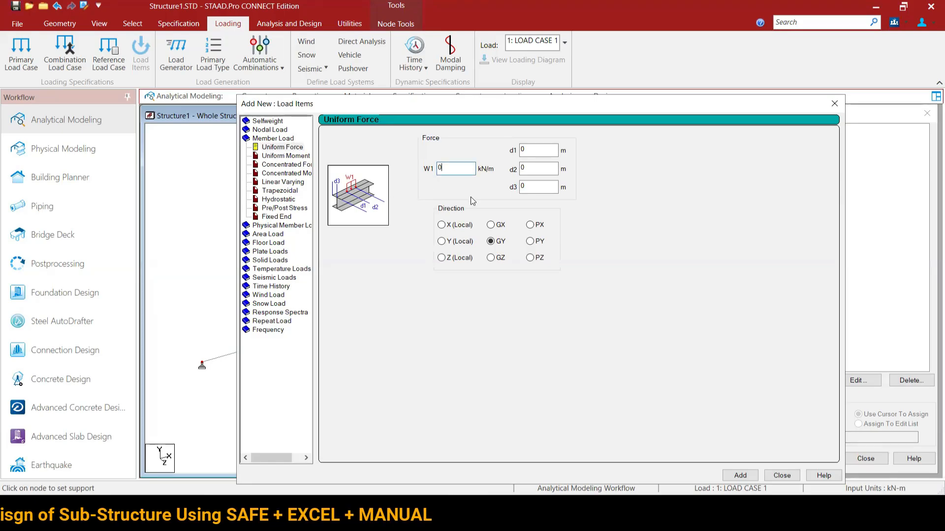
key(BackSpace)
text(-1)
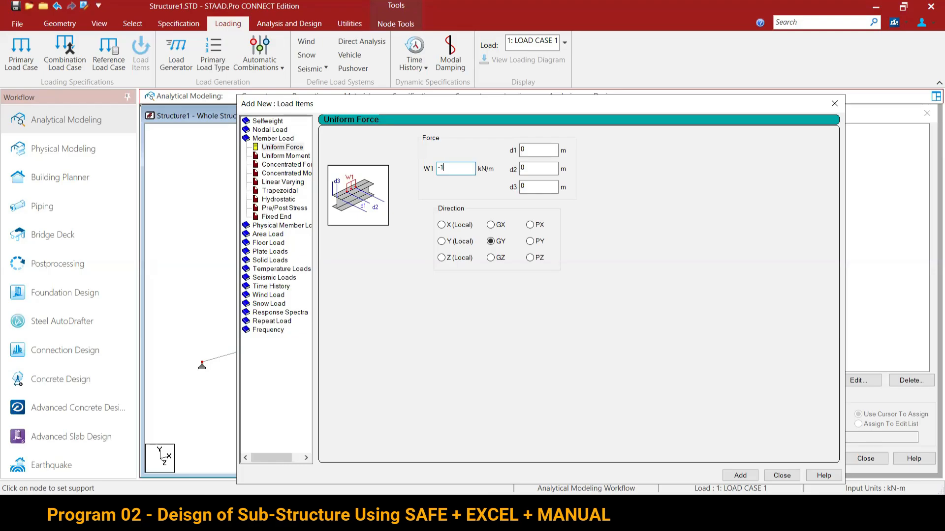
text(0)
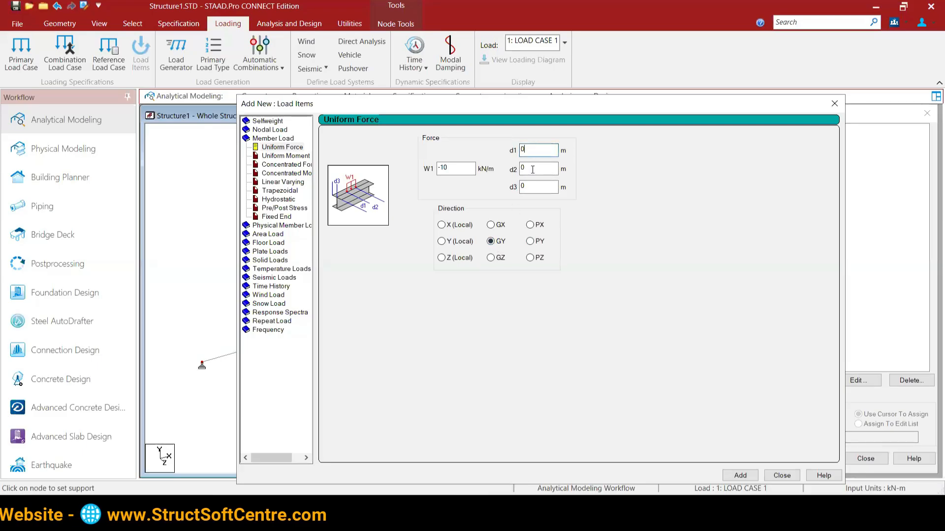
click(532, 190)
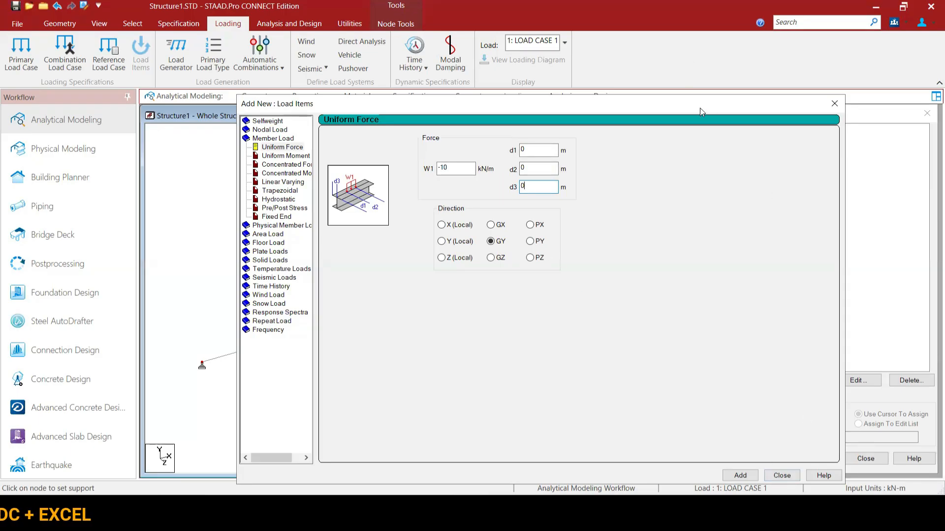
drag(532, 102, 398, 61)
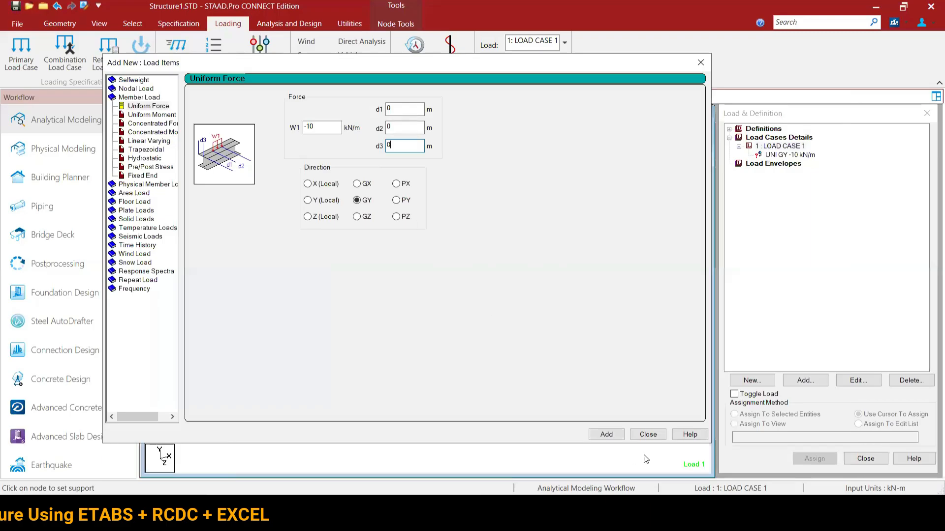
click(648, 434)
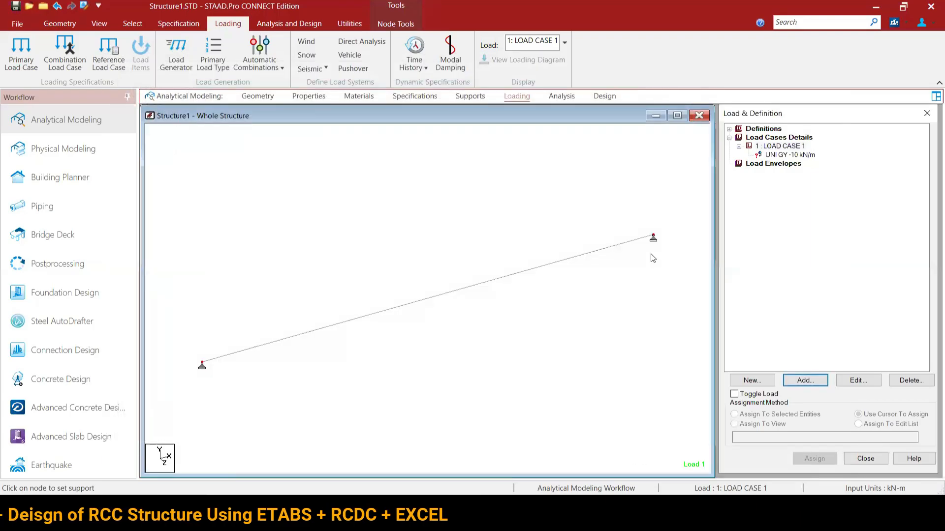
Assign the -10 kN/m uniform load to the selected beam and clear the selection.
click(789, 155)
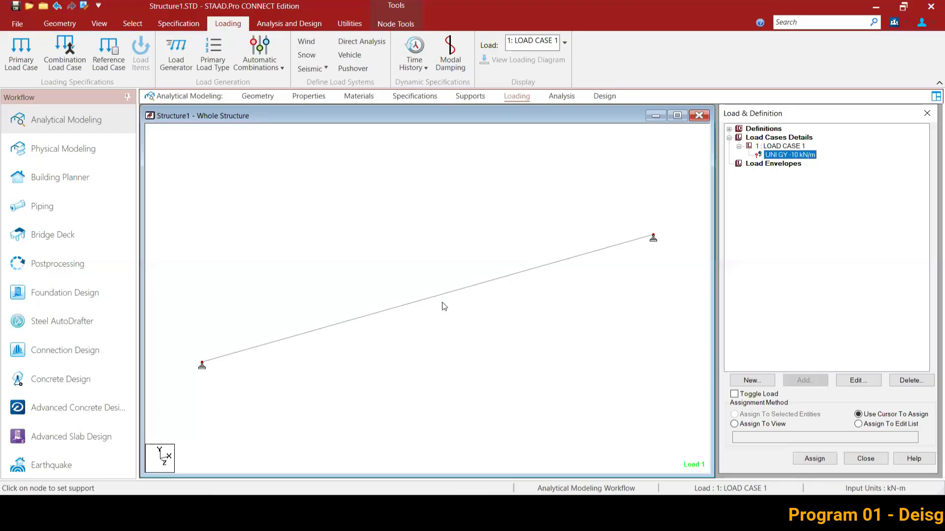
click(500, 281)
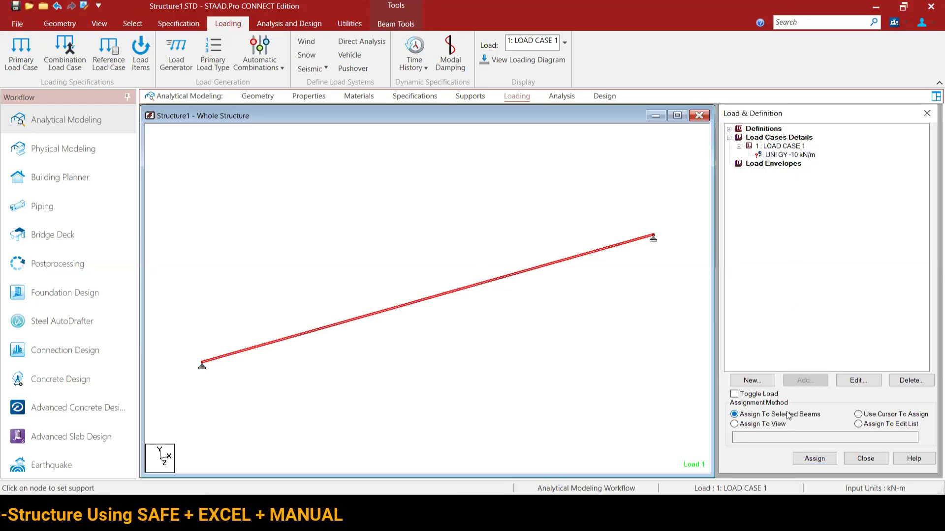
click(810, 462)
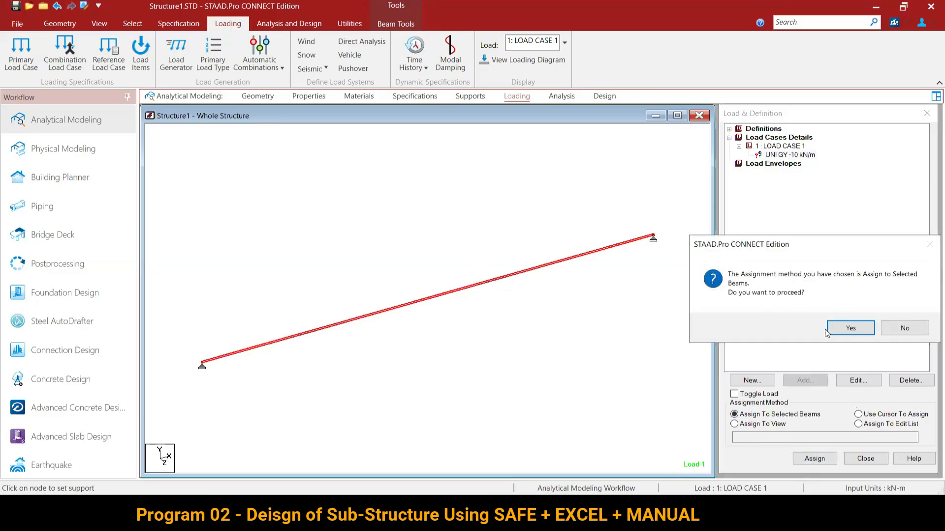
click(849, 328)
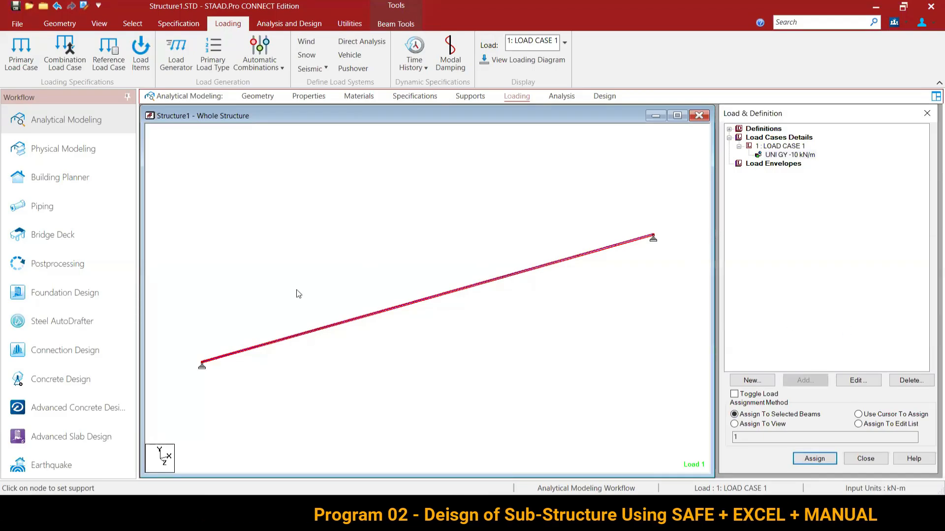
click(483, 330)
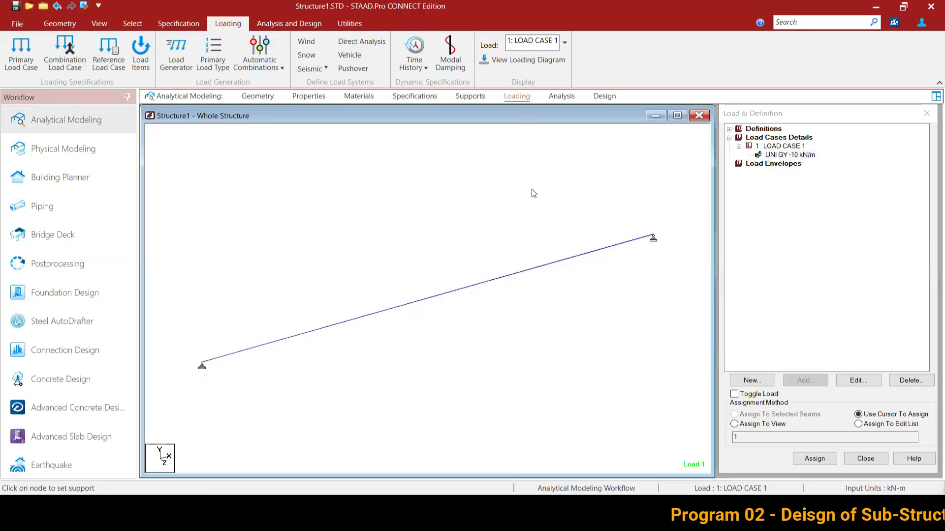
Add a Perform Analysis command with the No Print option to the structure's analysis commands.
click(560, 96)
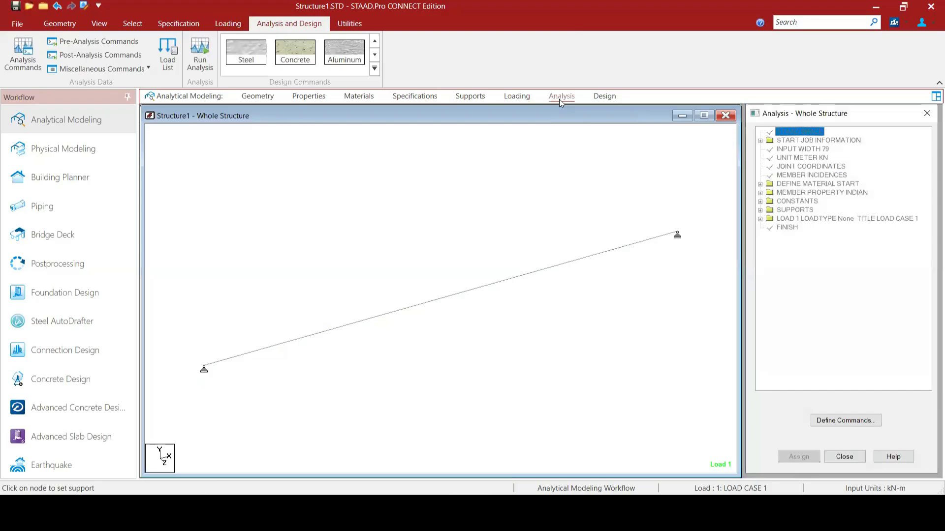
click(839, 422)
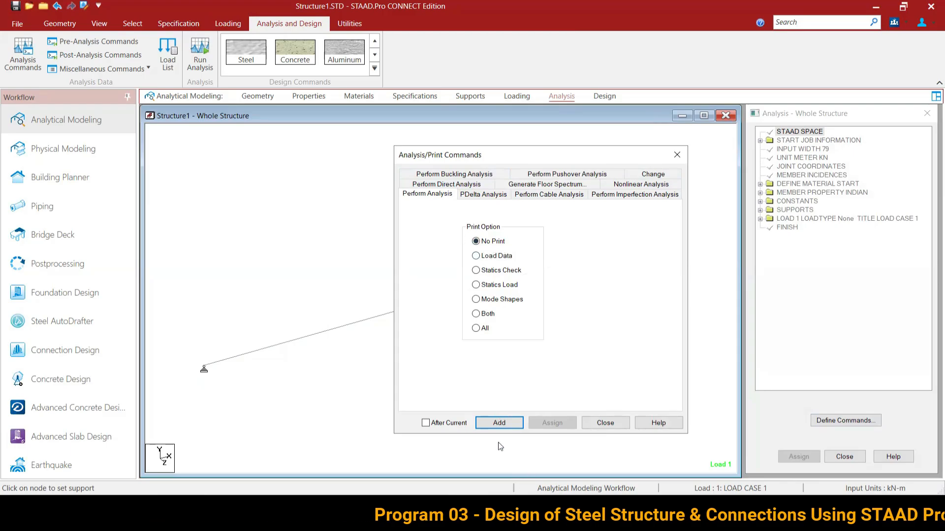
click(498, 424)
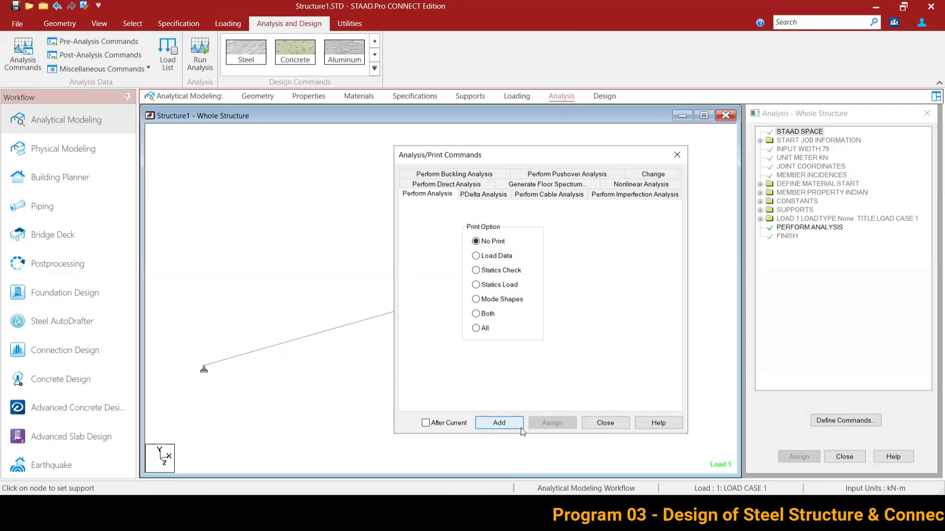
click(606, 424)
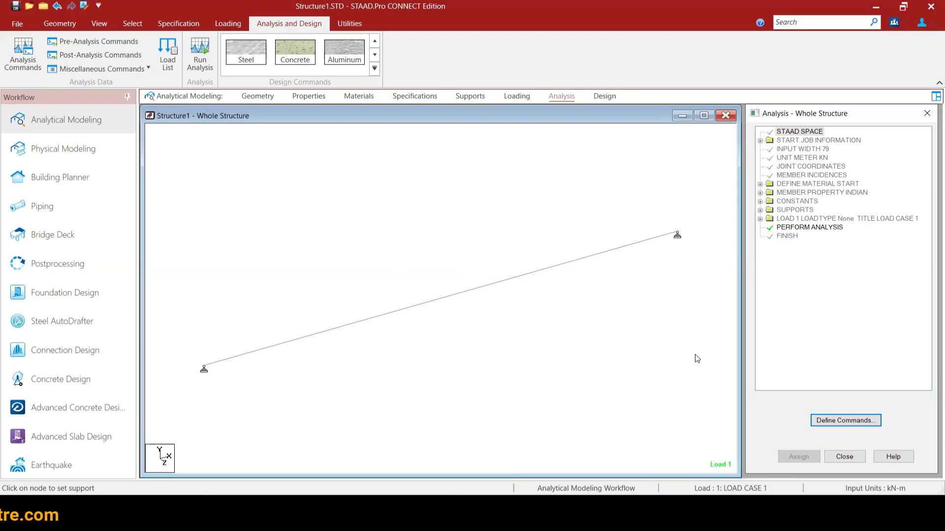
Review the model's geometry, properties, materials, specifications, supports, LOAD CASE 1 uniform load assignment and analysis commands page by page.
click(400, 190)
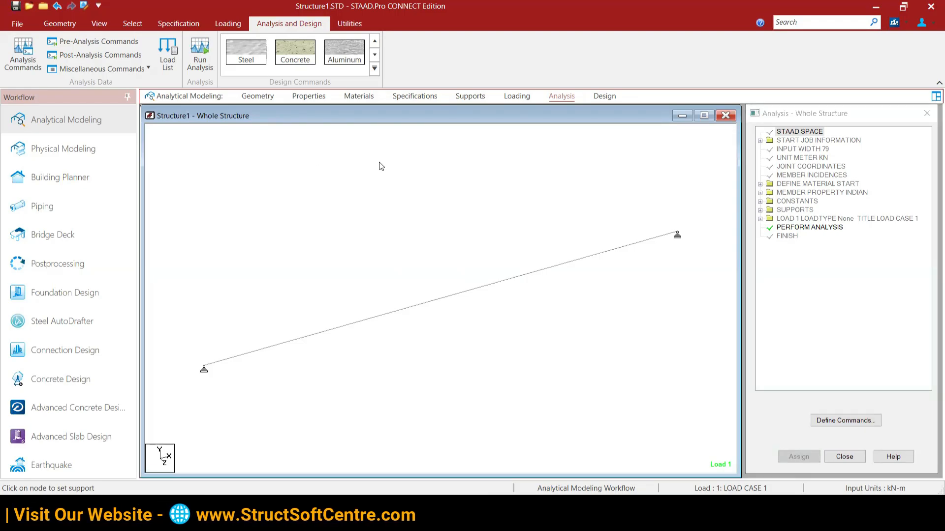
click(260, 97)
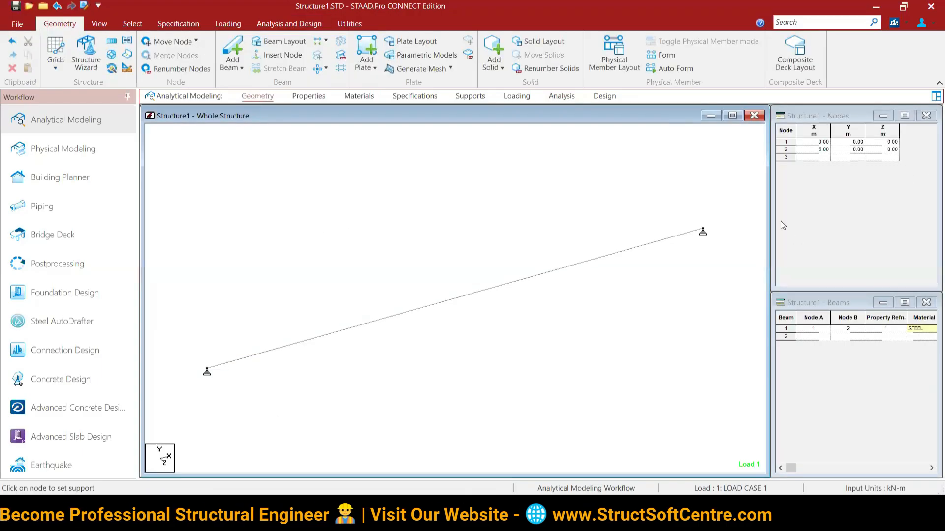
click(807, 216)
click(807, 367)
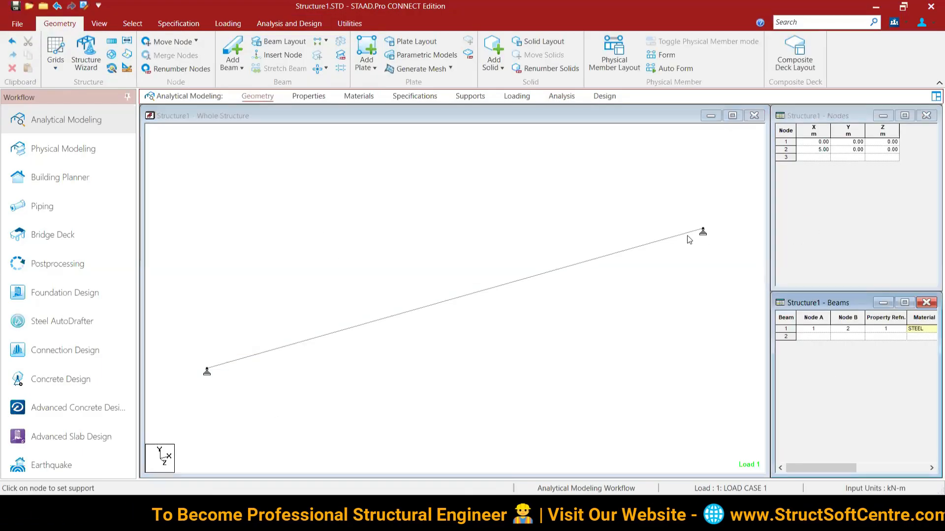
click(306, 97)
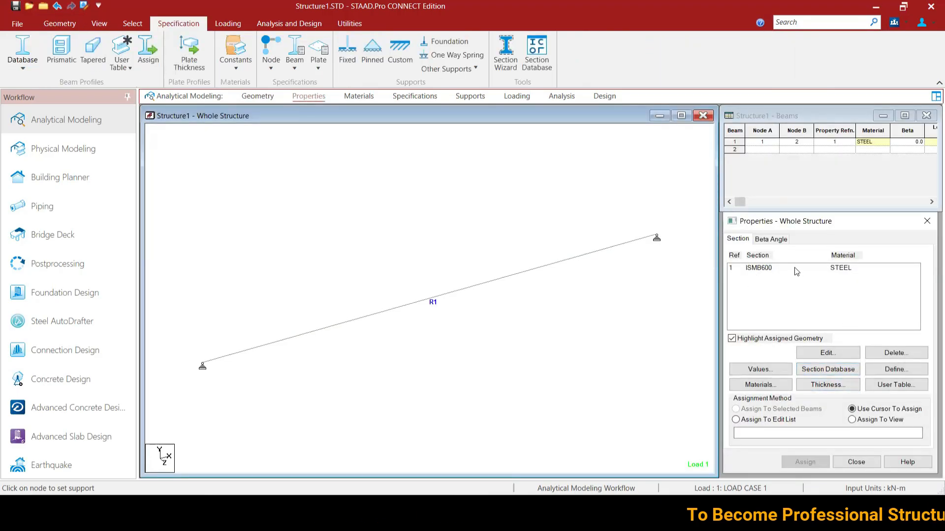
click(354, 96)
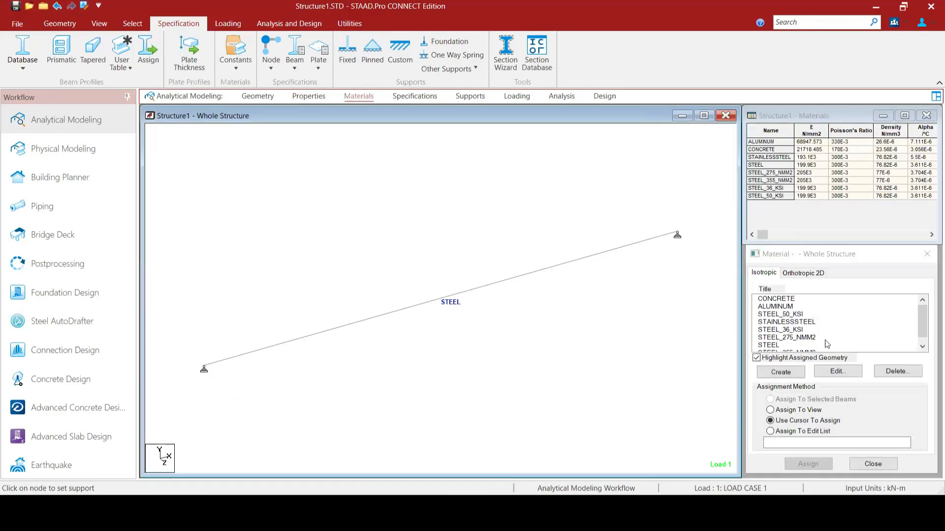
click(416, 98)
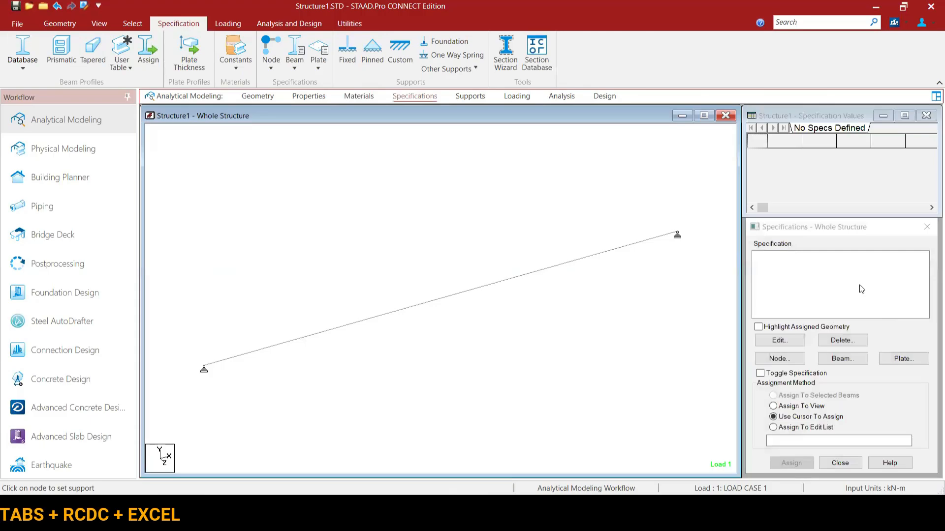
click(472, 98)
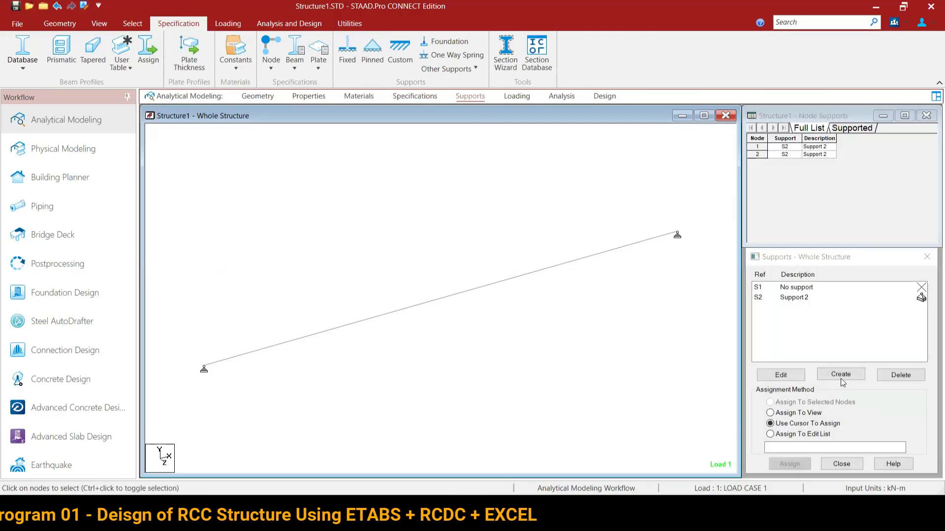
click(514, 96)
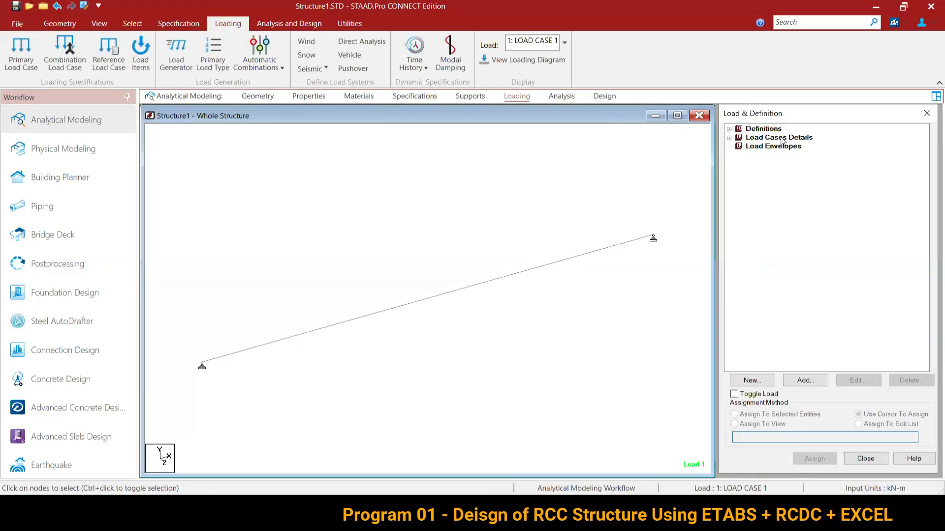
click(729, 138)
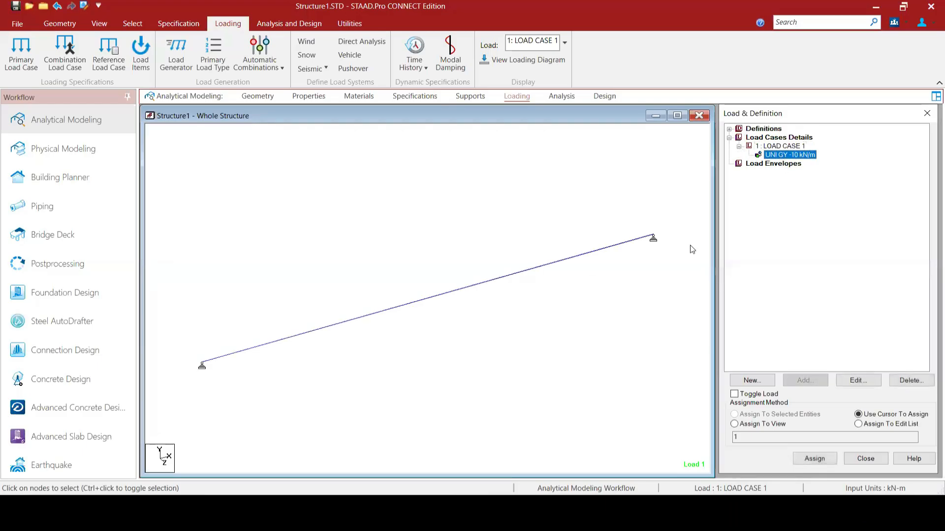
click(566, 100)
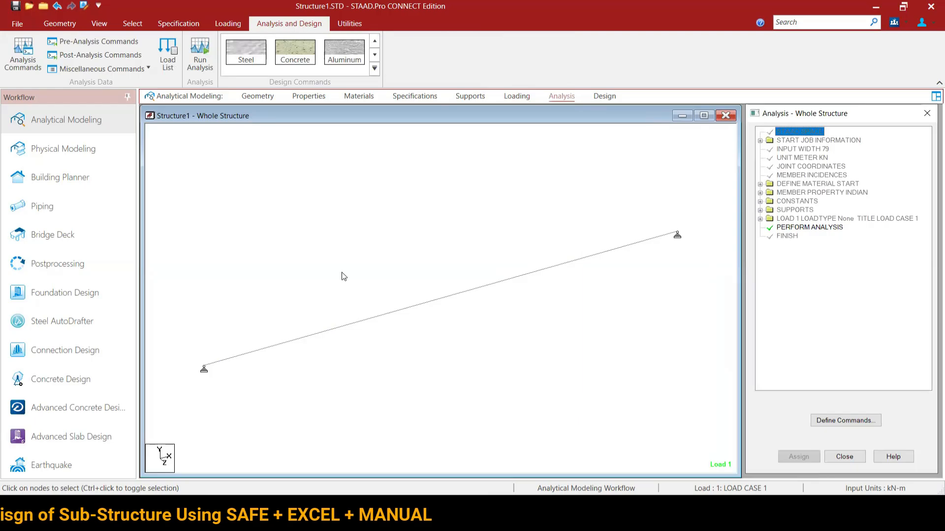
click(420, 223)
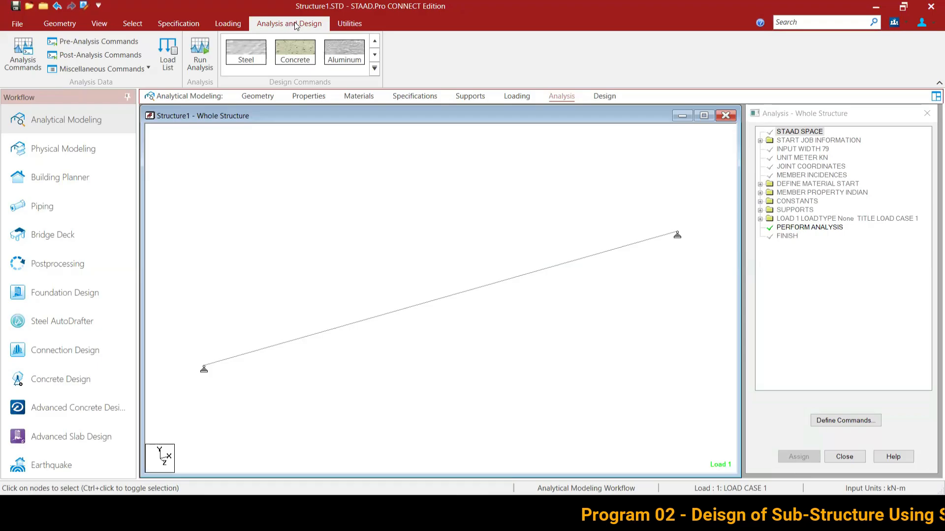
Save the modified structure, run the analysis and finish it with the Stay in Modeling Mode option.
click(206, 61)
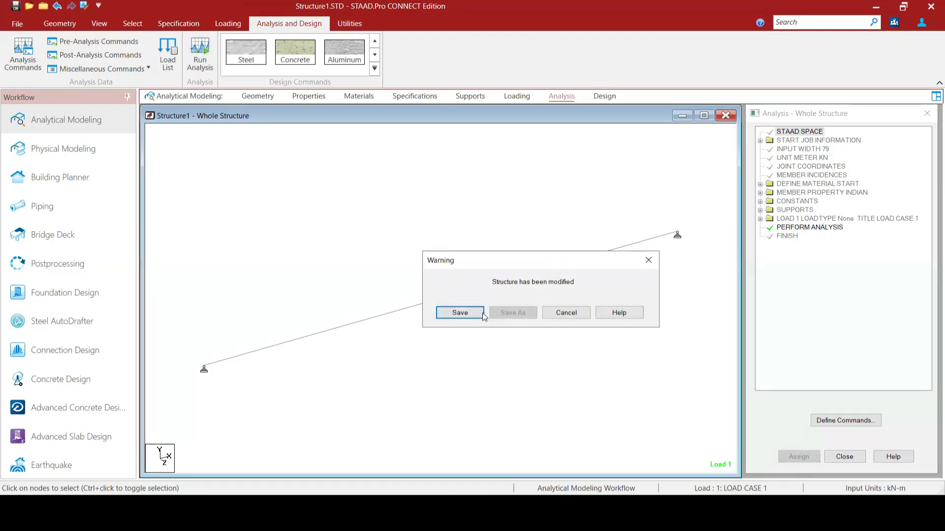
click(460, 313)
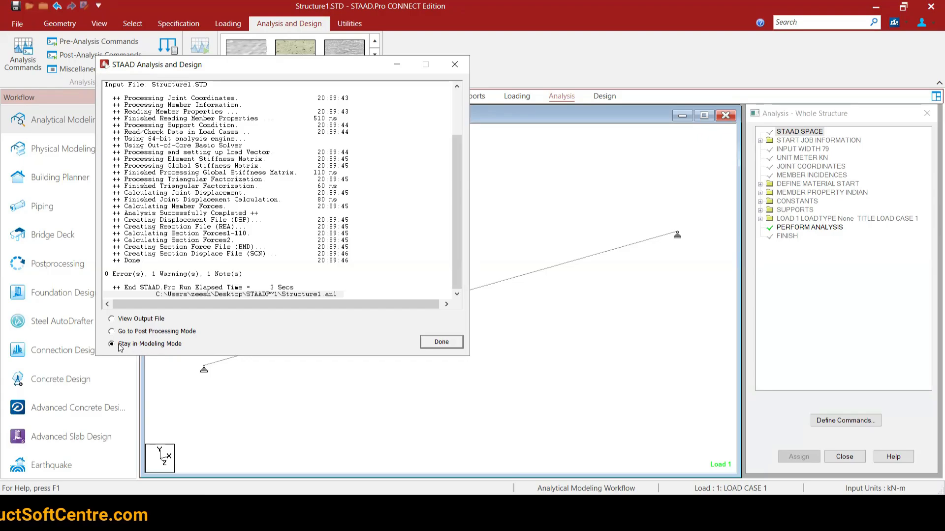
click(442, 342)
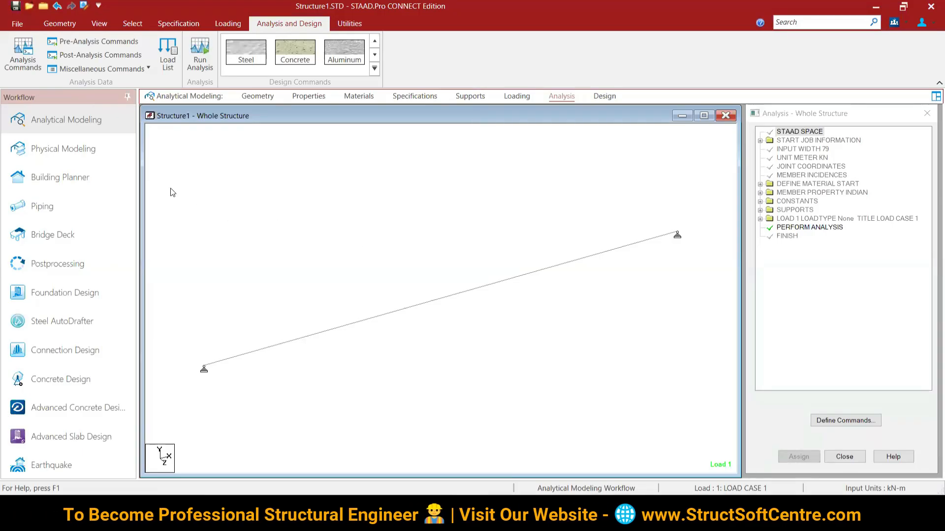
Open the postprocessing results with LOAD CASE 1 selected, inspect the beam's displacement diagram and hide it.
click(75, 264)
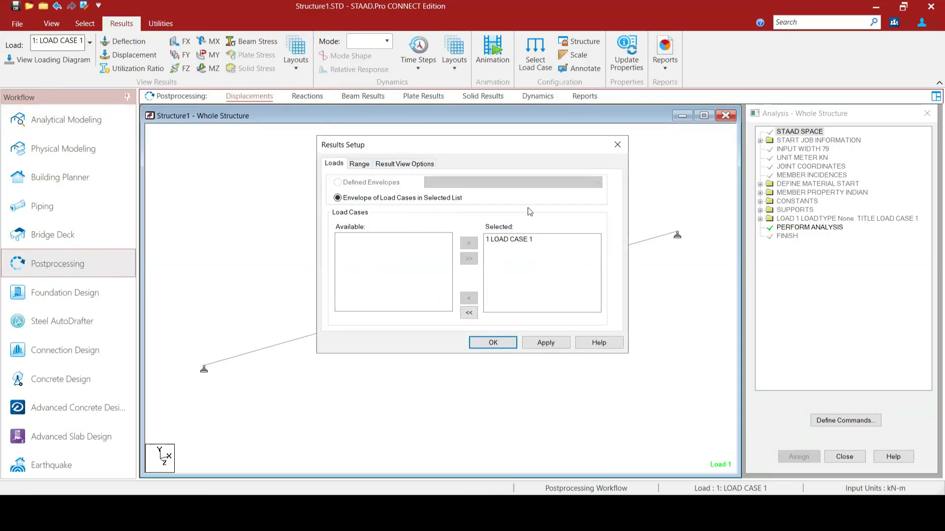
click(493, 343)
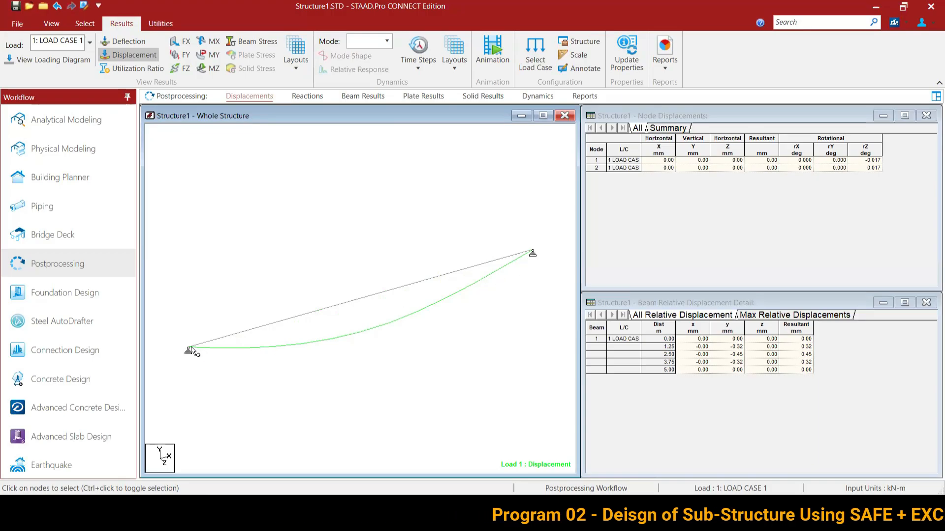
click(133, 56)
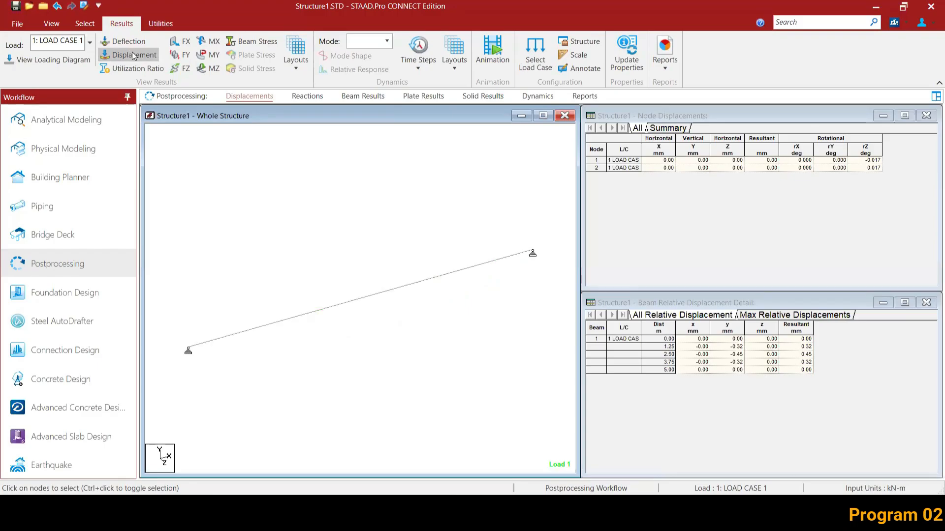
Display the beam's MZ bending moment diagram and compare it with the BMD on the Simply Support – UDL slide in PowerPoint.
click(207, 68)
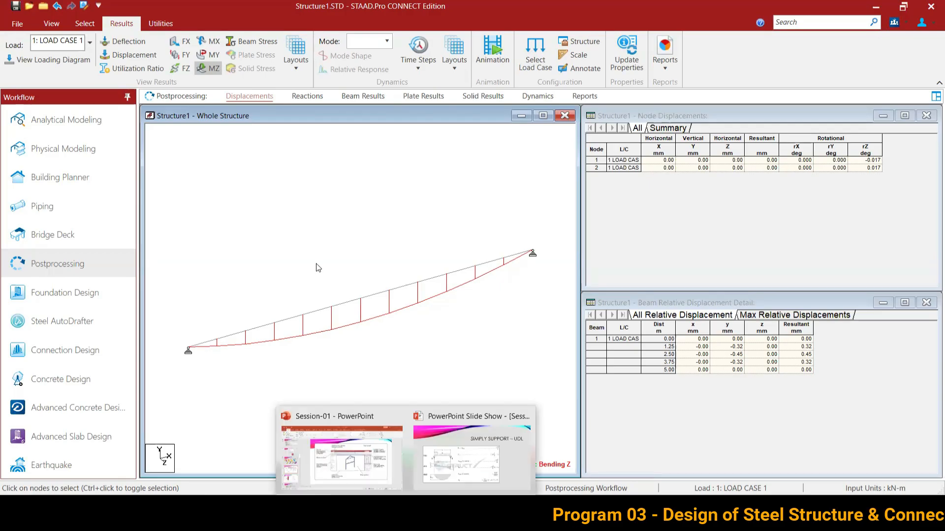
key(alt+Tab)
key(alt+Tab)
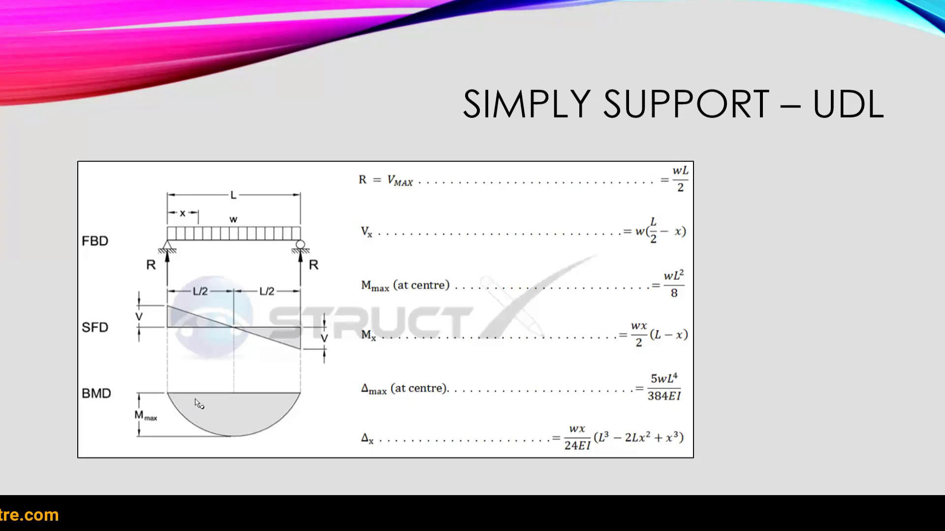
key(alt+Tab)
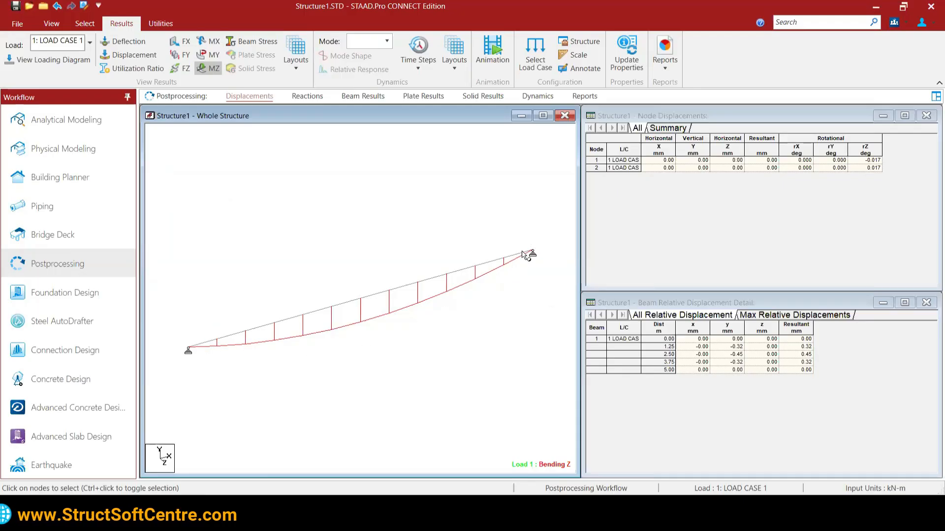
Replace the bending diagram with the beam's FY shear diagram and compare it with the SFD on the PowerPoint slide.
click(209, 69)
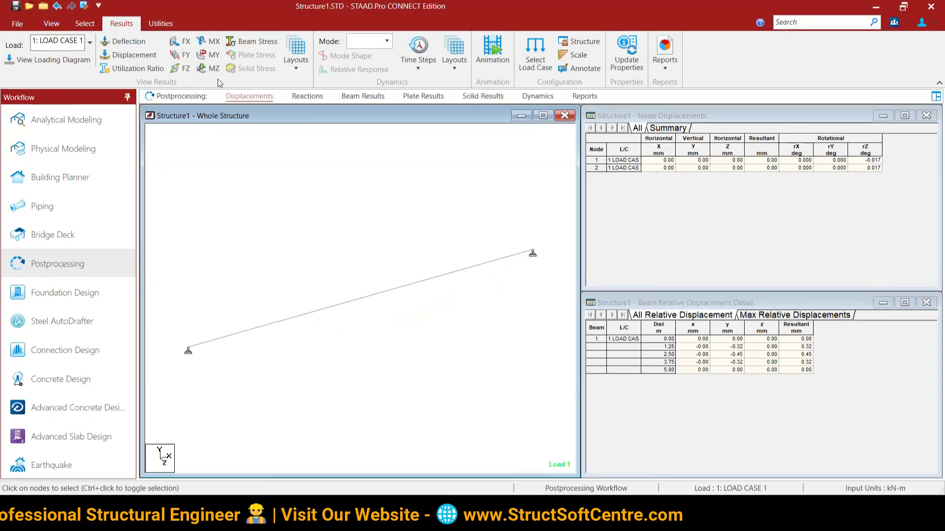
click(186, 55)
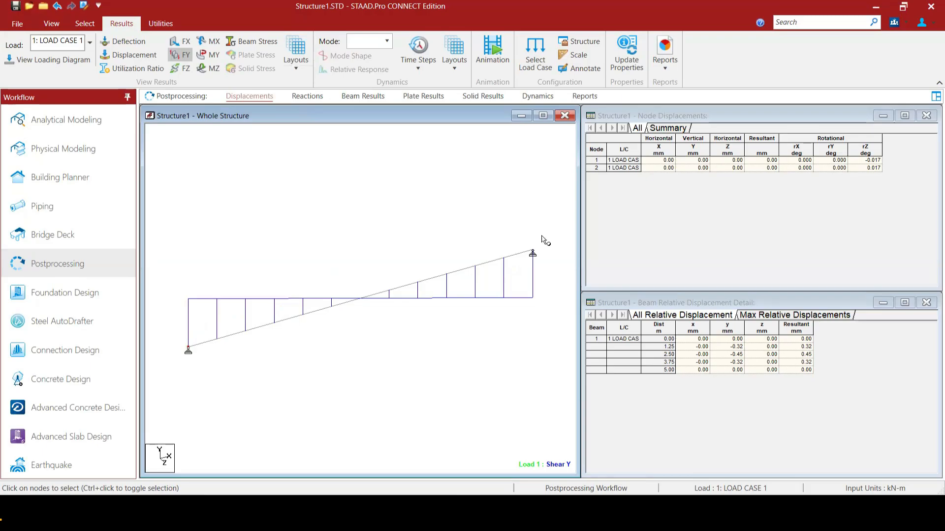
key(alt+Tab)
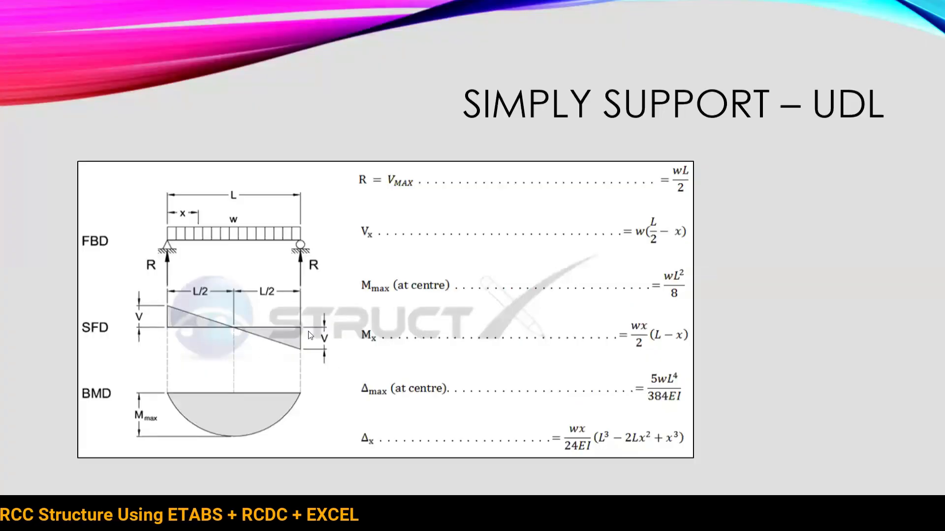
key(alt+Tab)
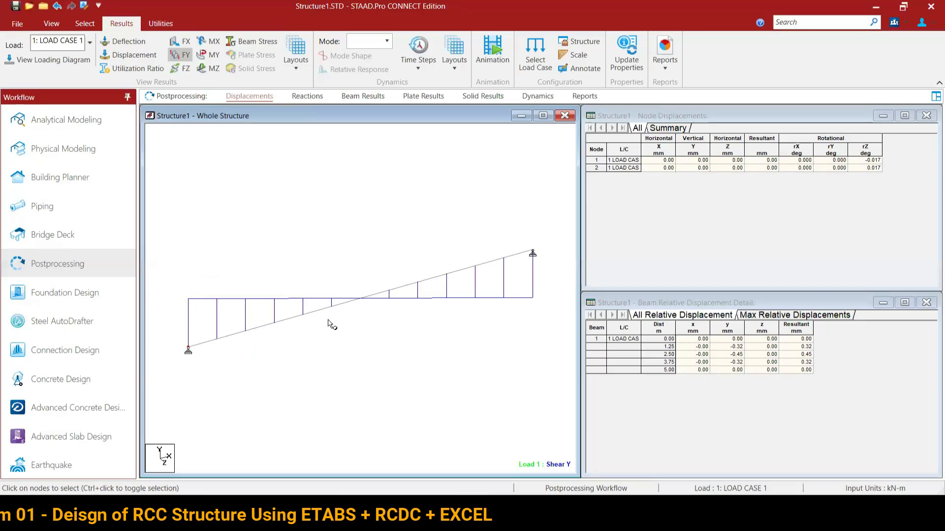
Check the beam's FX axial force diagram over the FY shear diagram and clear both from the view.
click(186, 42)
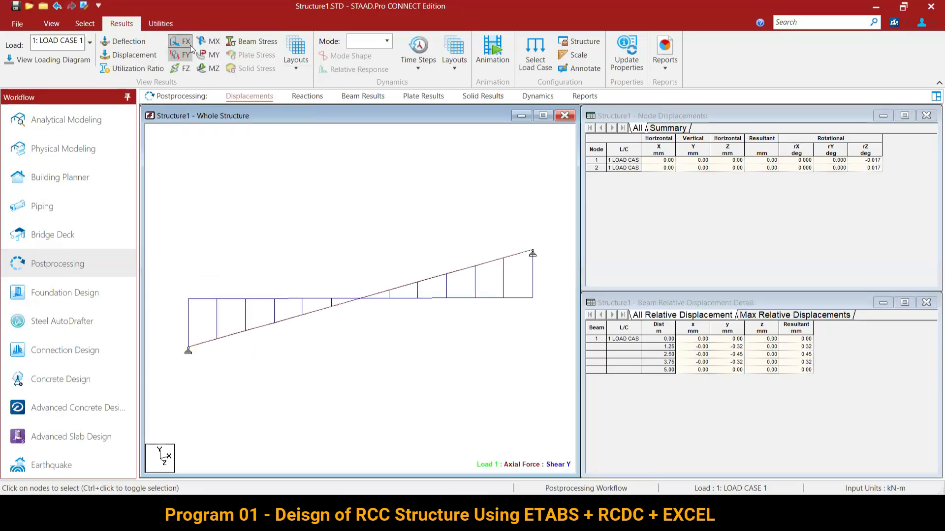
click(181, 58)
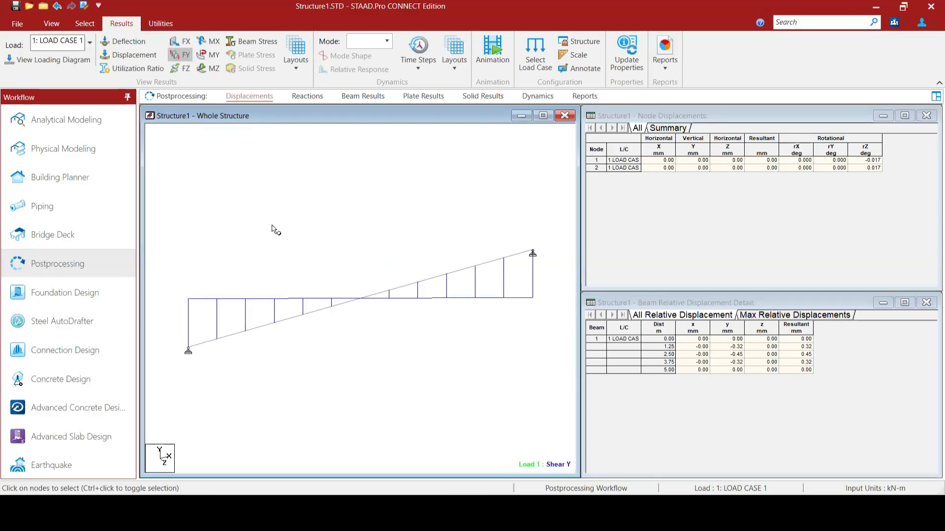
click(184, 57)
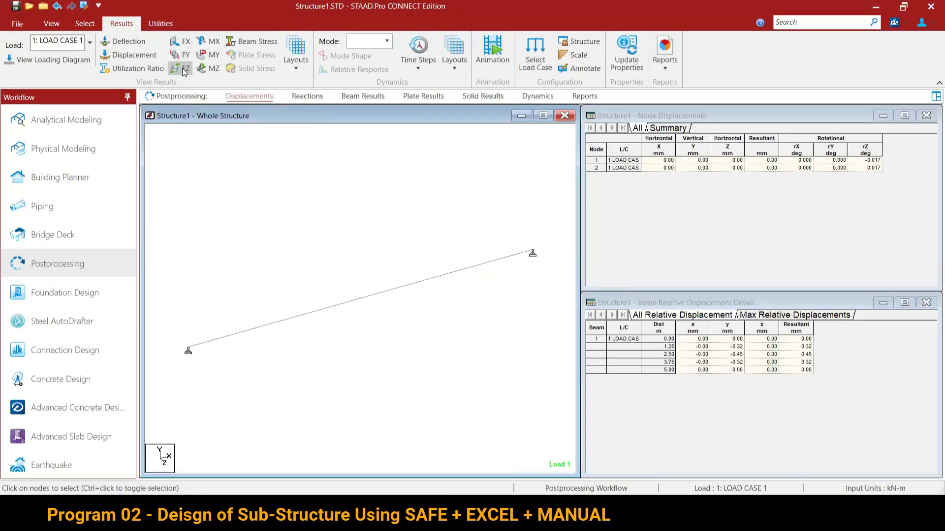
Compare the beam's MZ bending diagram with the slide's BMD once more and return to the Analytical Modeling workflow.
click(214, 74)
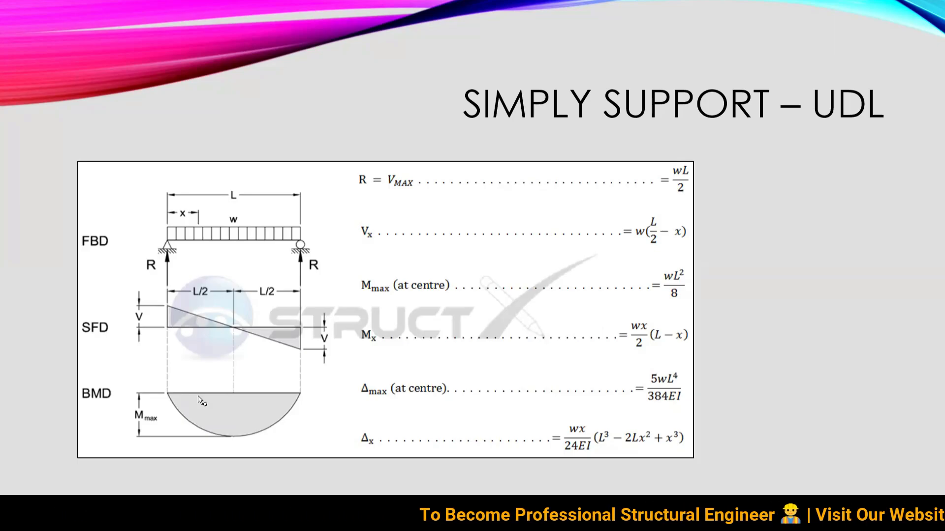
key(alt+Tab)
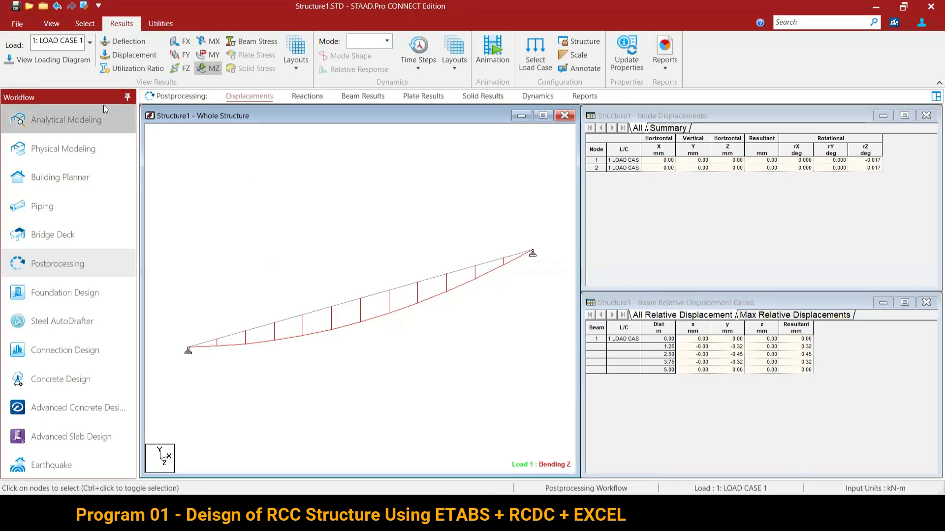
click(75, 120)
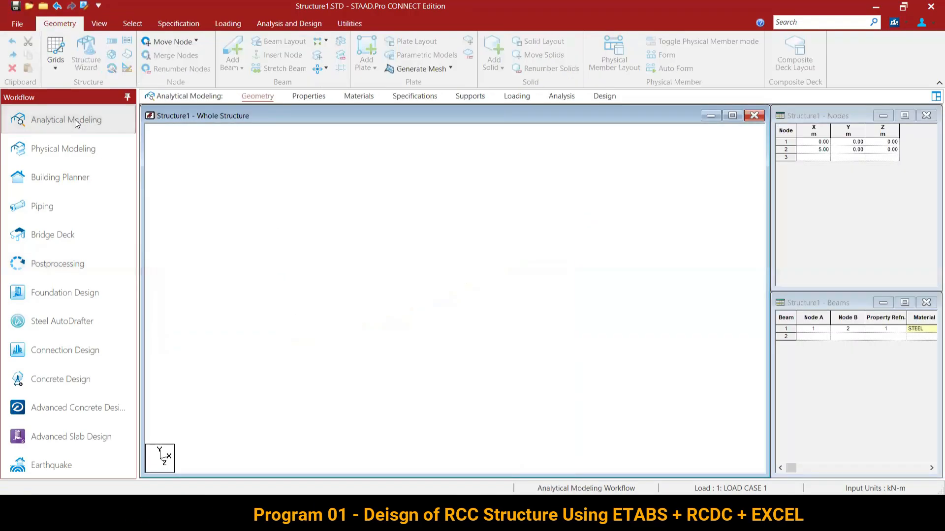